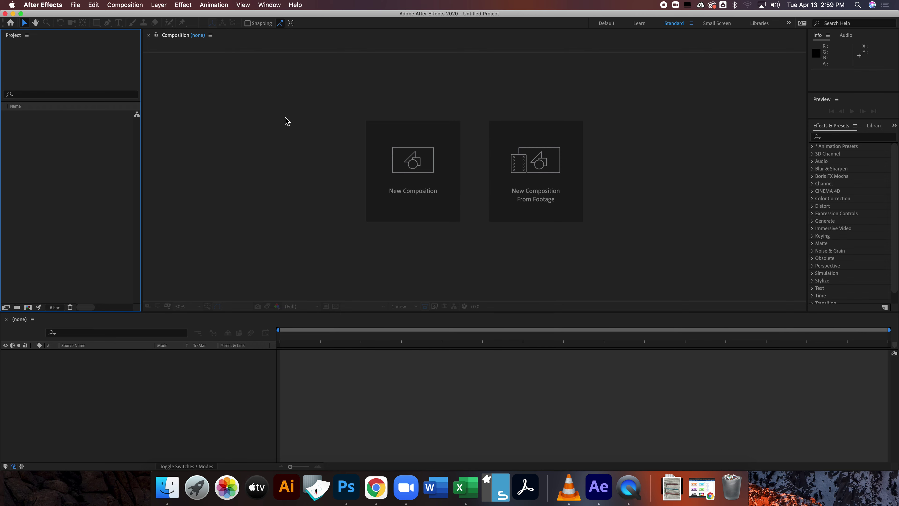
Create a 1920×1080, 25 fps HDTV 1080 25 composition named Comp 1.
click(399, 178)
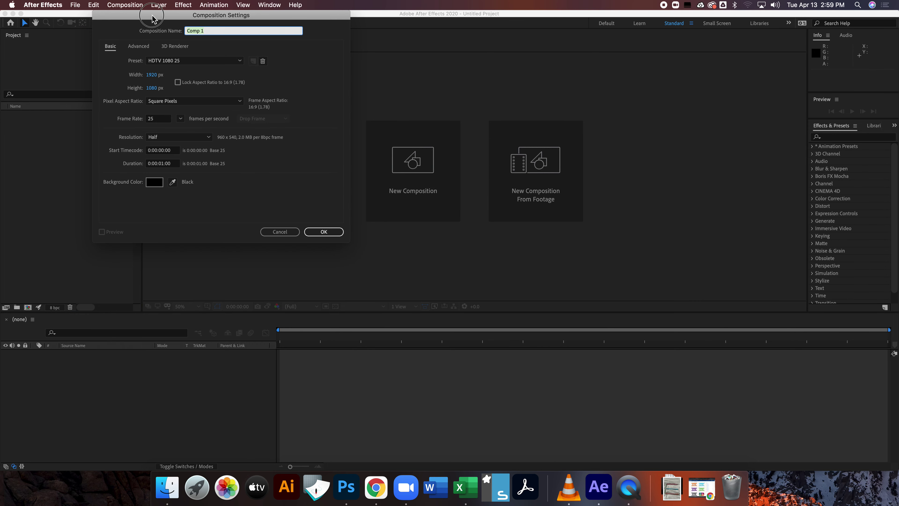
drag(151, 16, 154, 101)
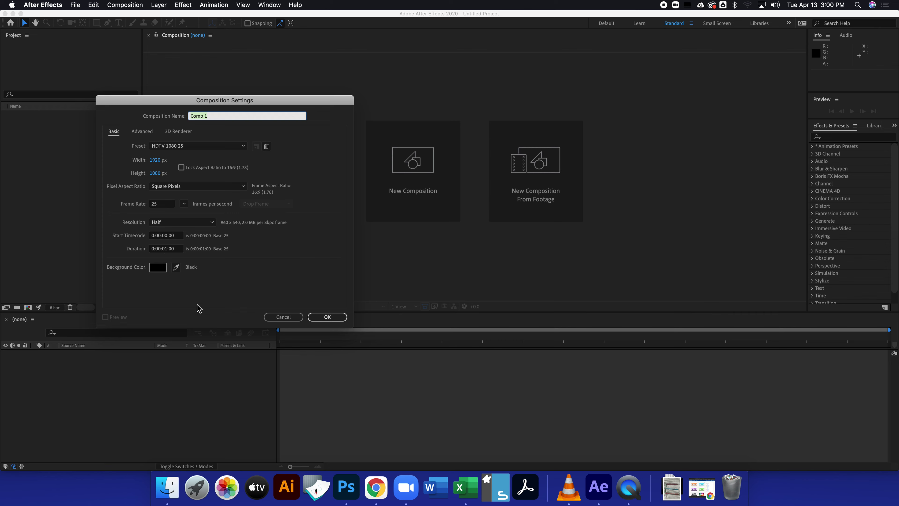
click(329, 317)
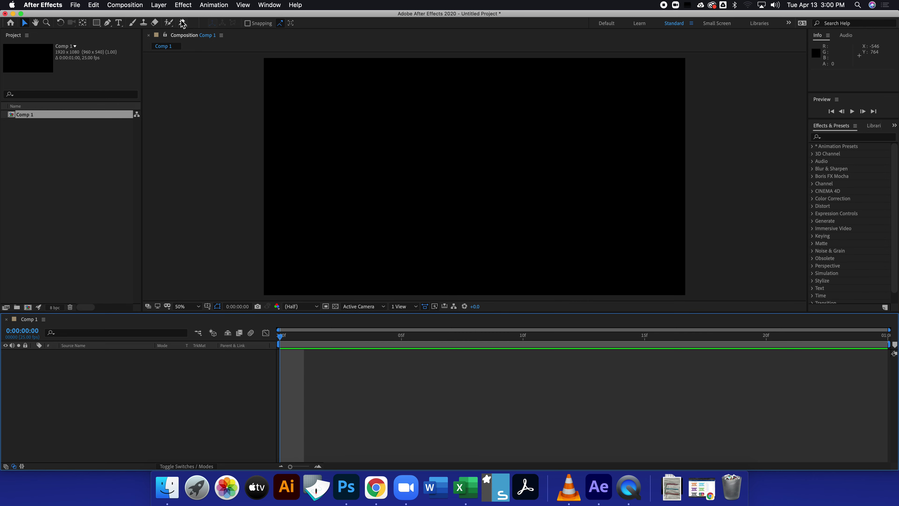
Add a full-frame pale gray-cyan solid layer via Layer > New > Solid.
click(158, 4)
mouse_move(165, 18)
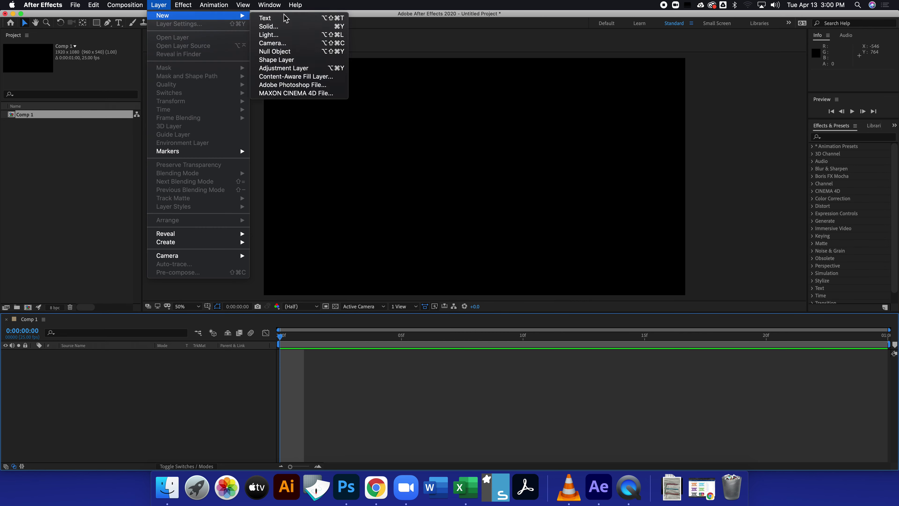
click(285, 24)
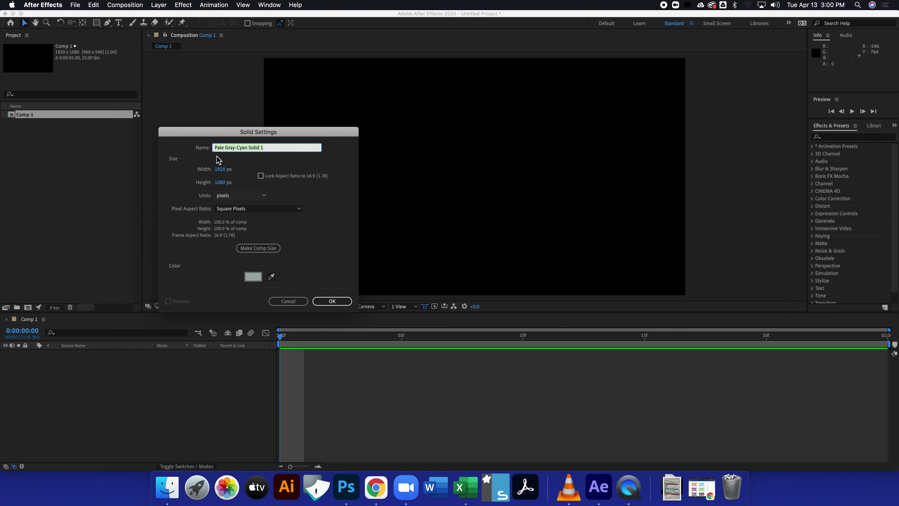
click(251, 279)
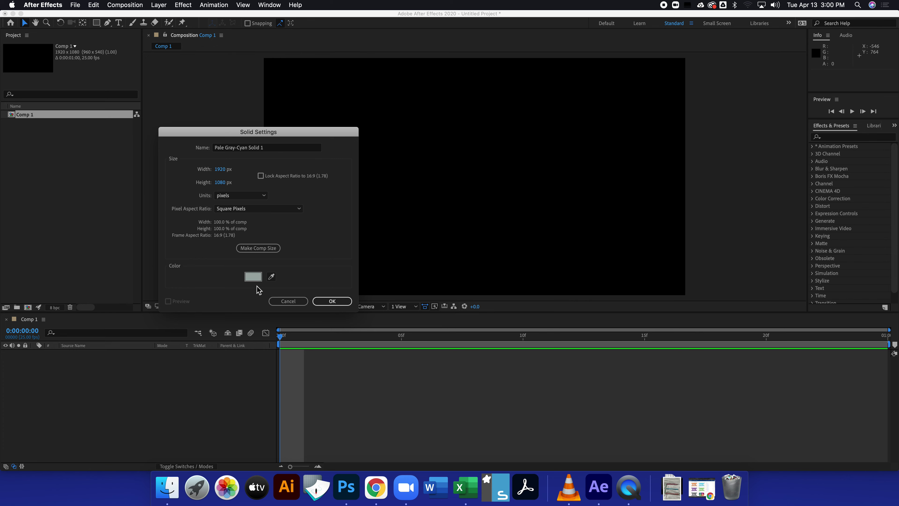
click(252, 277)
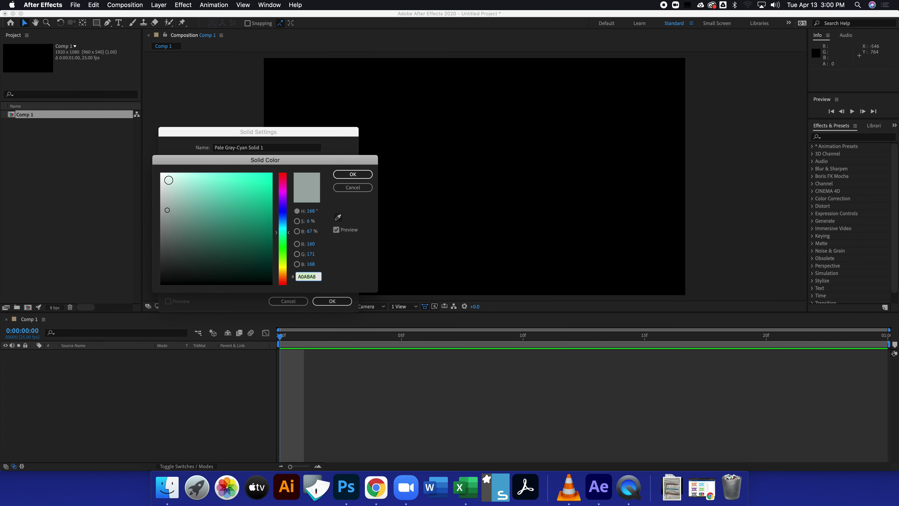
click(352, 175)
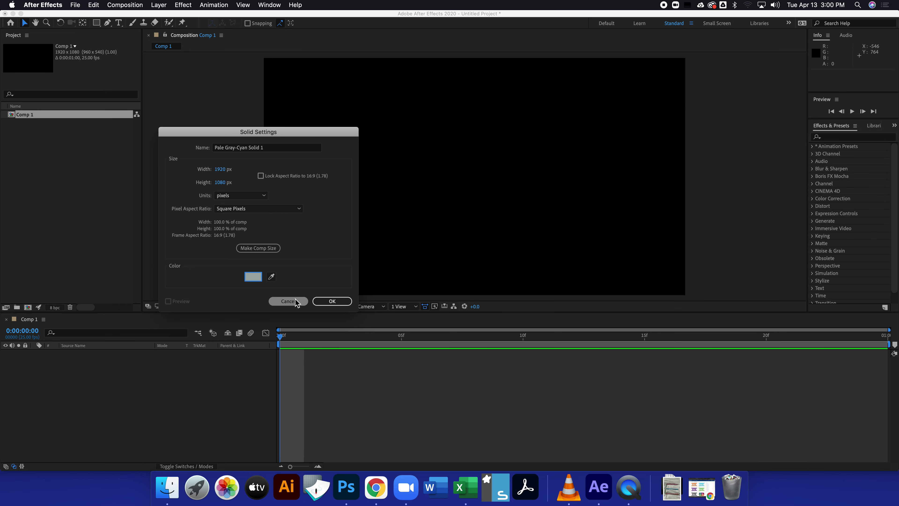
click(329, 301)
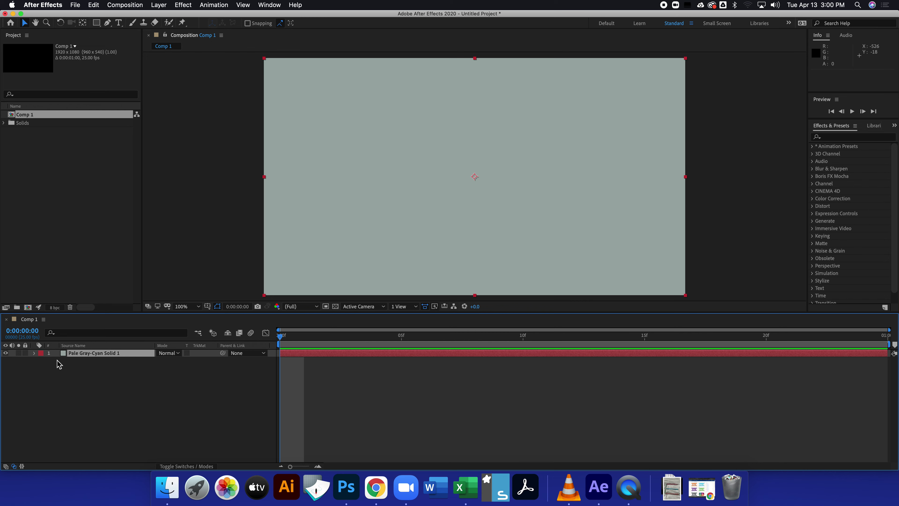
Make the solid a 3D layer and tilt it back to about 276° X orientation.
right_click(79, 353)
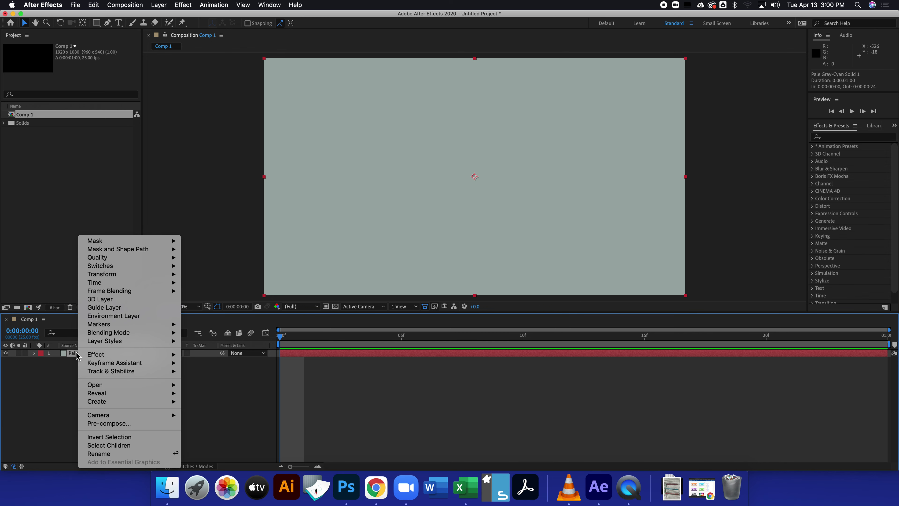
click(122, 300)
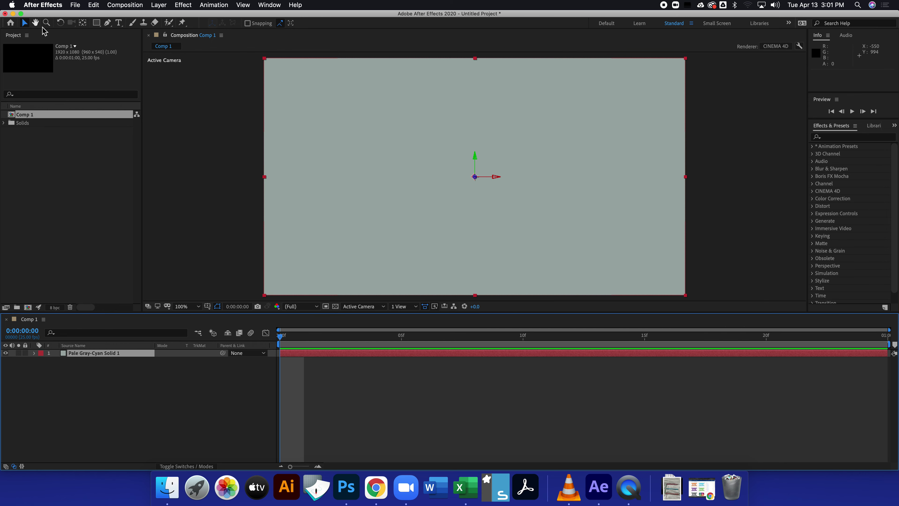
click(60, 22)
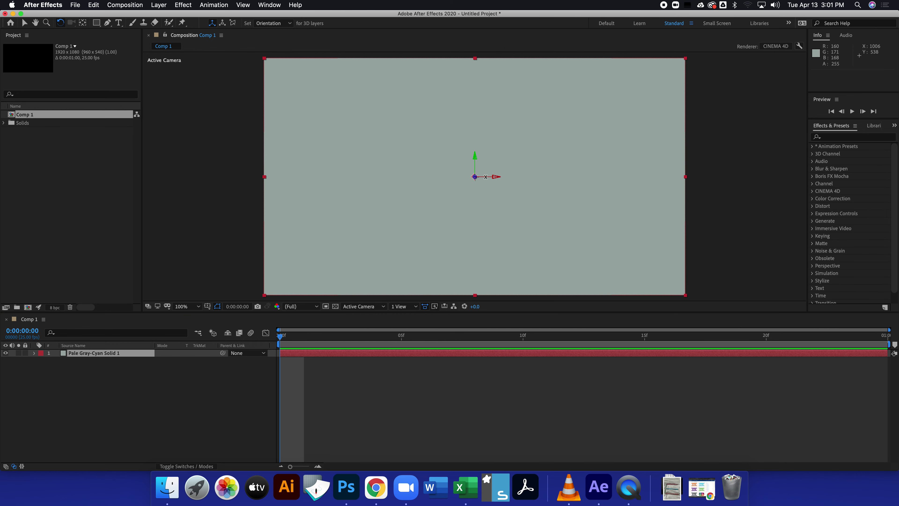
drag(485, 177, 509, 277)
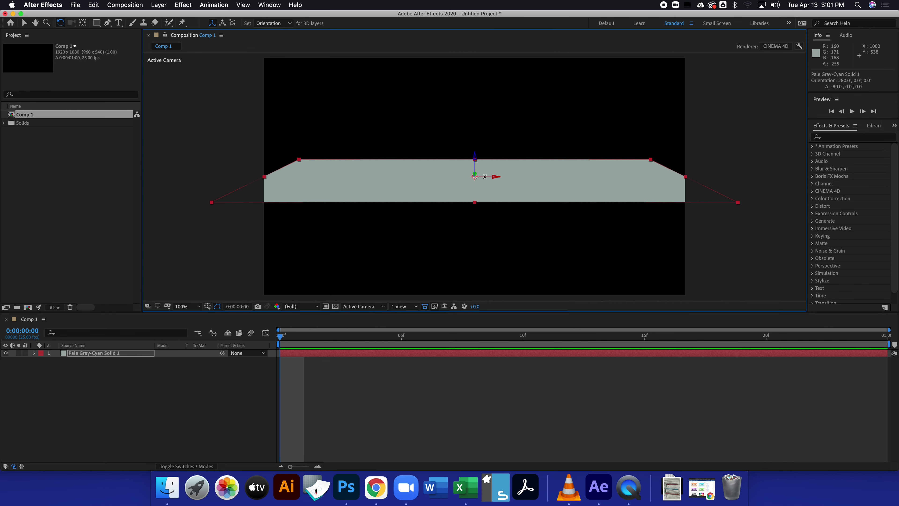
drag(483, 176, 490, 217)
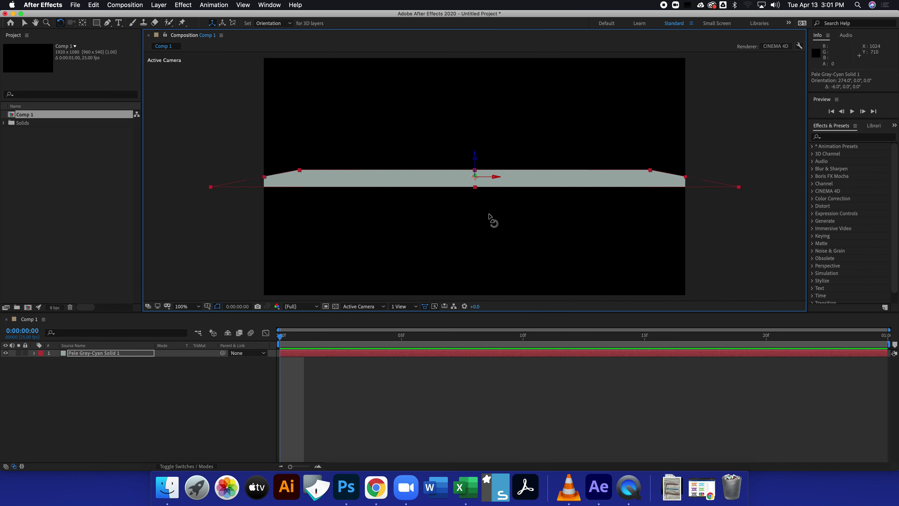
Lower the tilted floor plane to the bottom of the frame.
click(24, 23)
drag(467, 177, 466, 255)
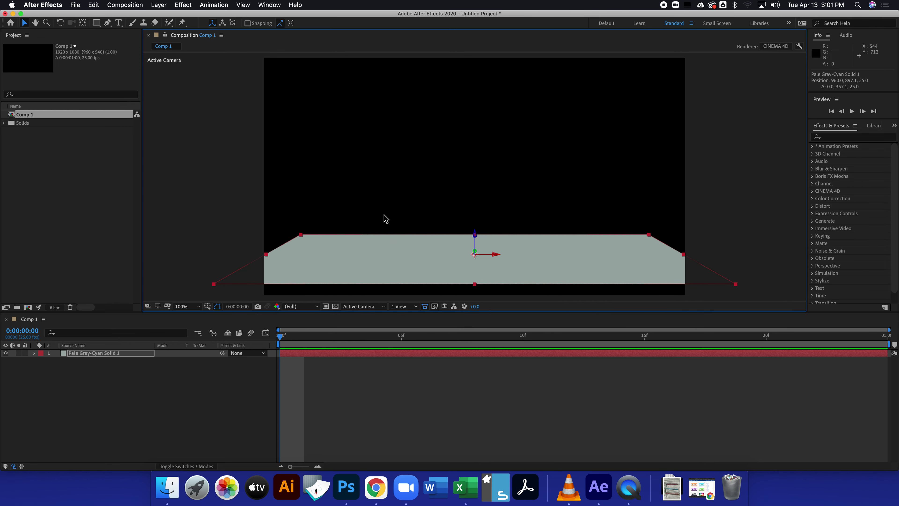
click(157, 392)
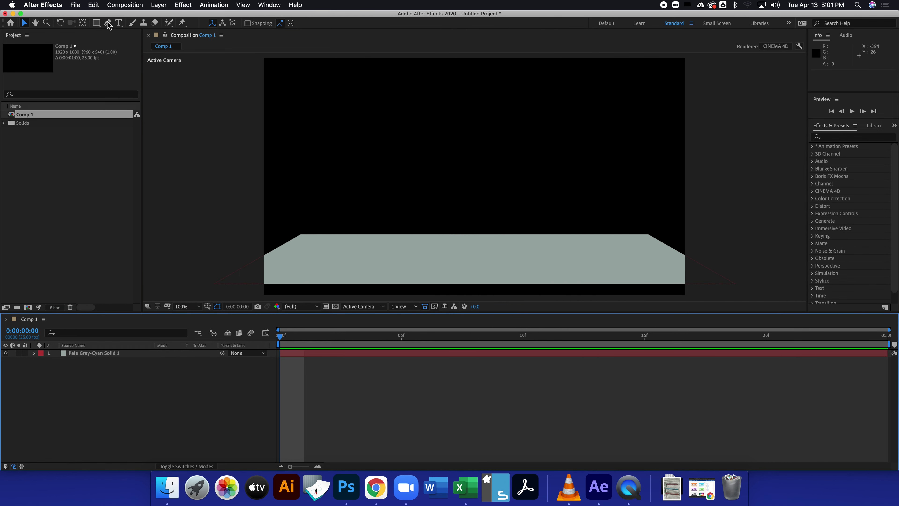
Create a white Arial Black text layer reading 'Alison' and centre it above the floor.
click(118, 23)
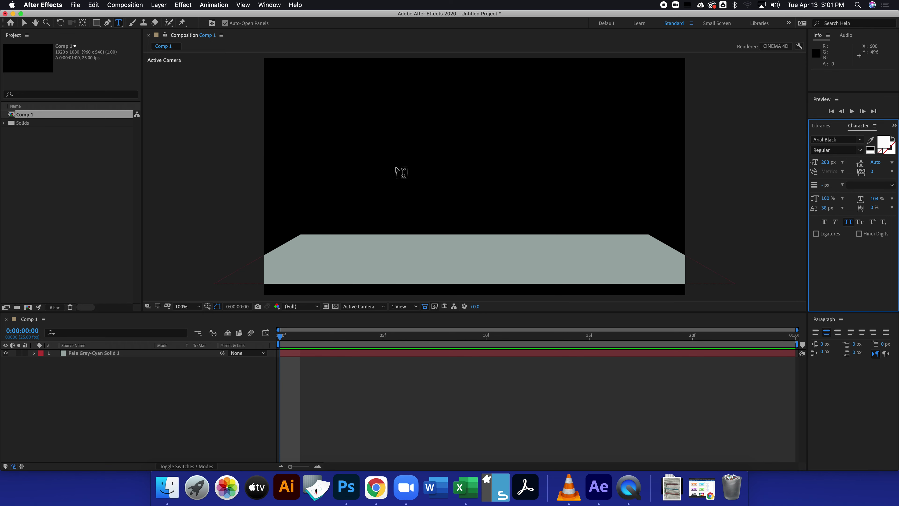
click(387, 163)
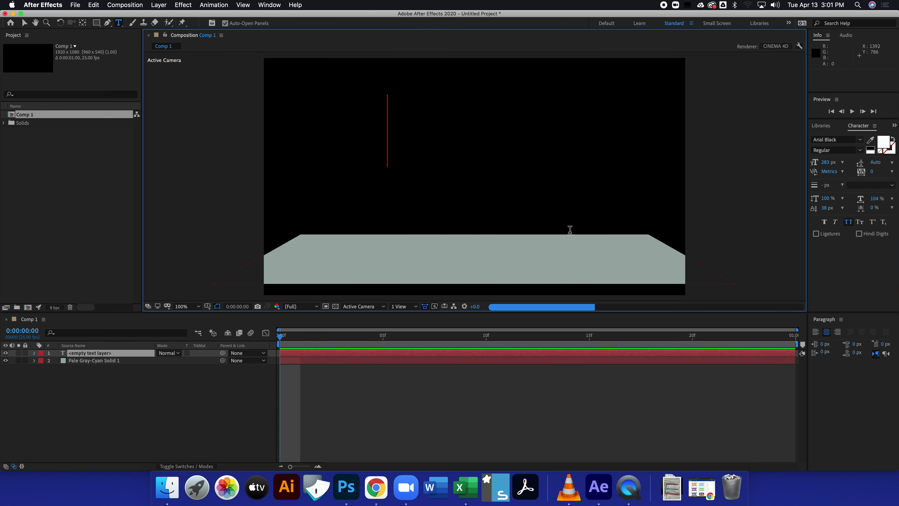
text(Alison)
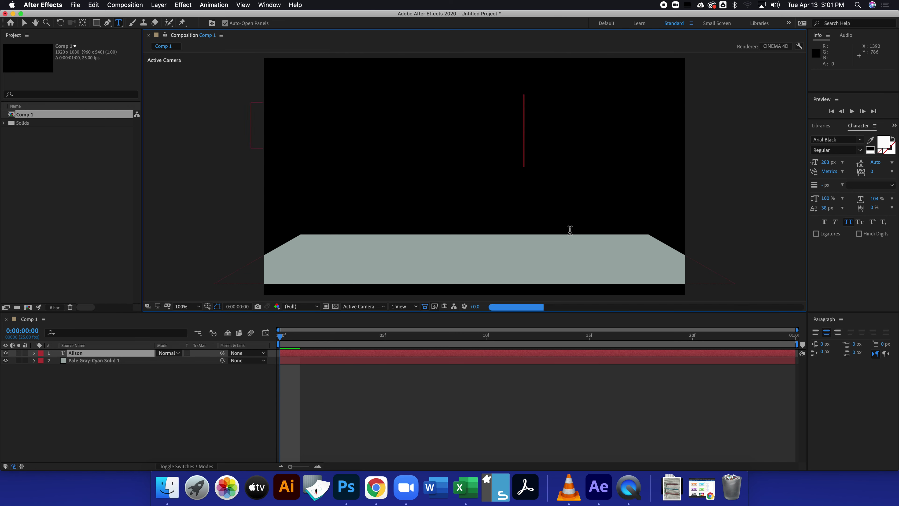
click(24, 25)
drag(389, 124, 471, 150)
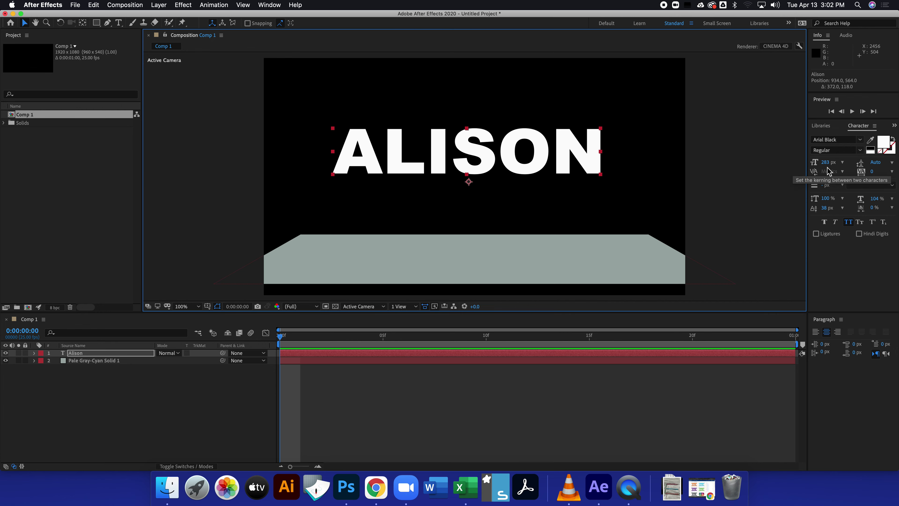
click(888, 145)
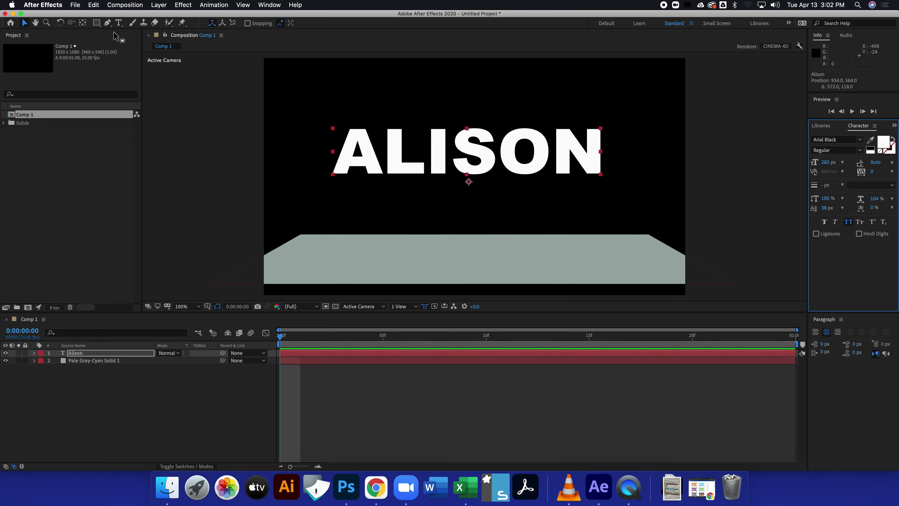
Move the ALISON layer's anchor point to the middle of the word.
click(84, 27)
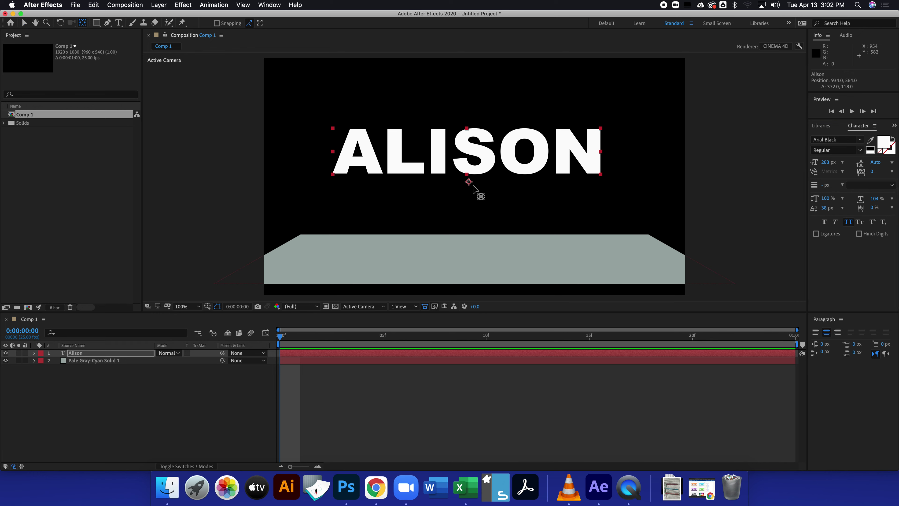
drag(471, 178, 466, 154)
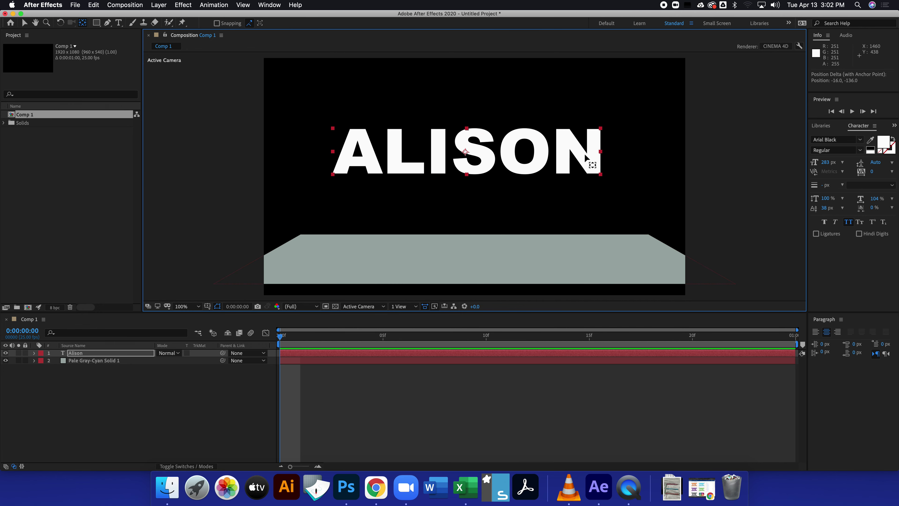
click(124, 383)
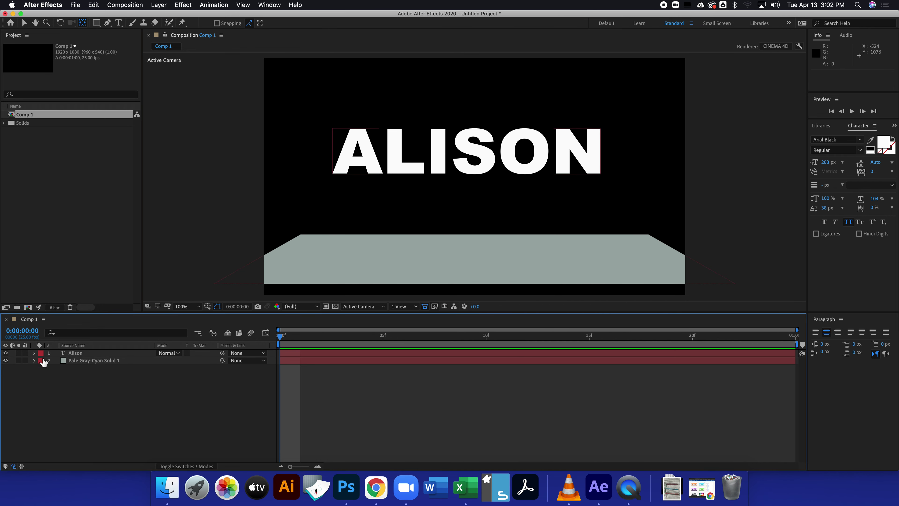
Add a Spot Light 1 layer via Layer > New > Light.
click(93, 360)
click(159, 7)
mouse_move(166, 15)
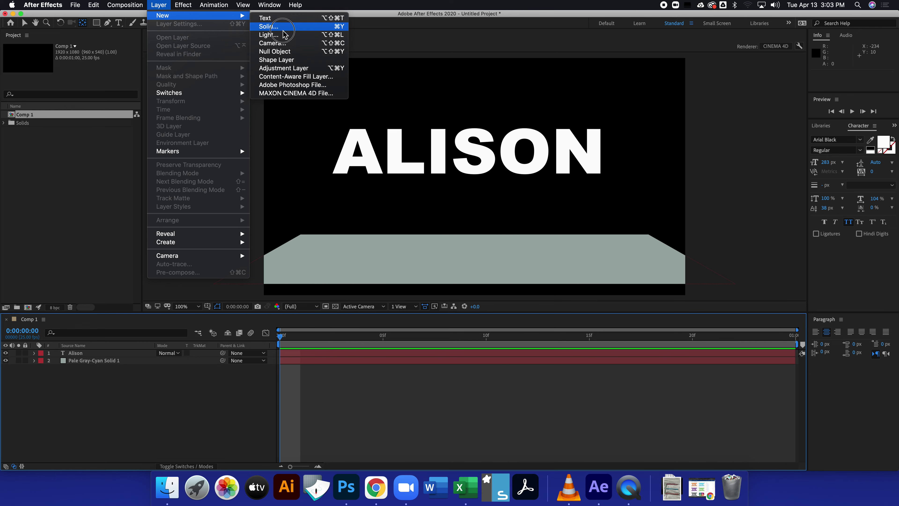
click(272, 35)
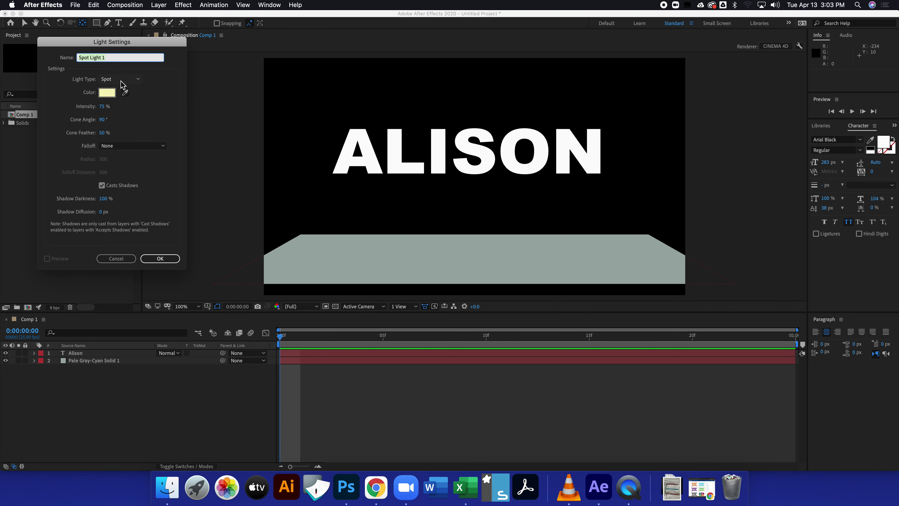
click(156, 258)
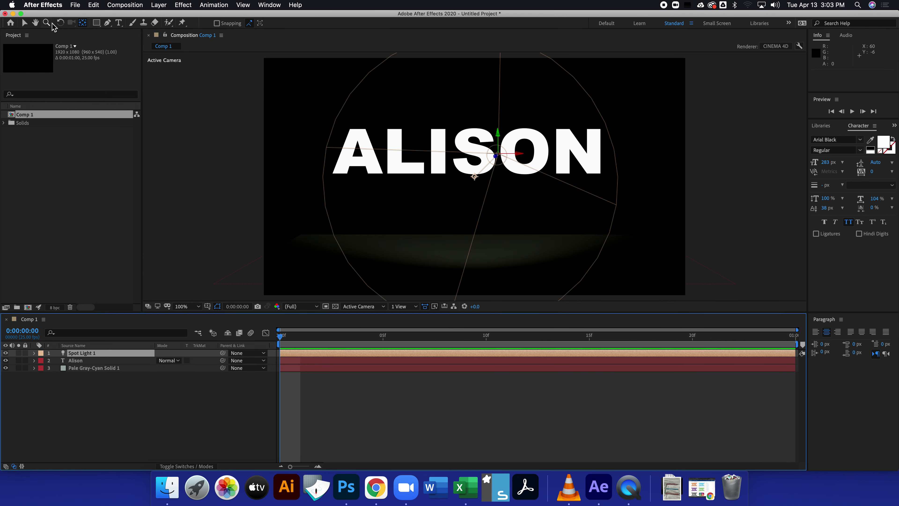
Move Spot Light 1 to the upper right and aim it at the O of ALISON.
click(512, 156)
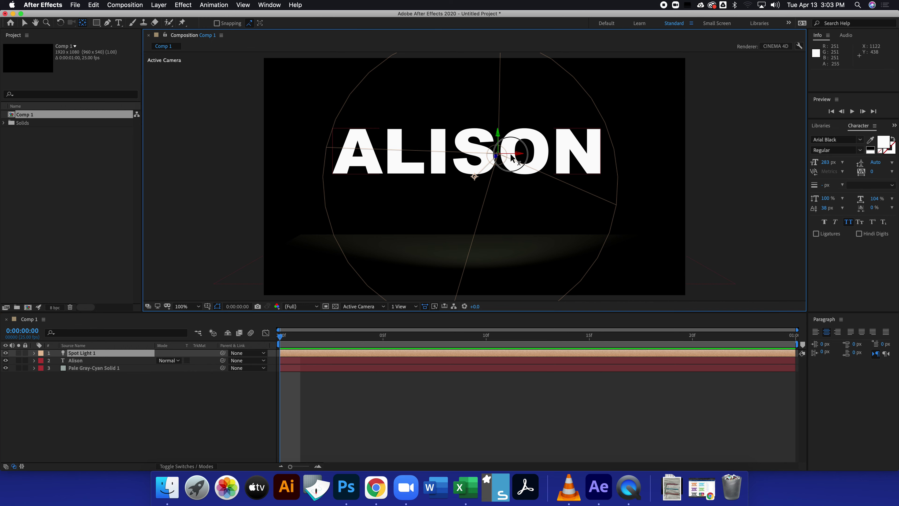
drag(511, 156, 650, 92)
key(v)
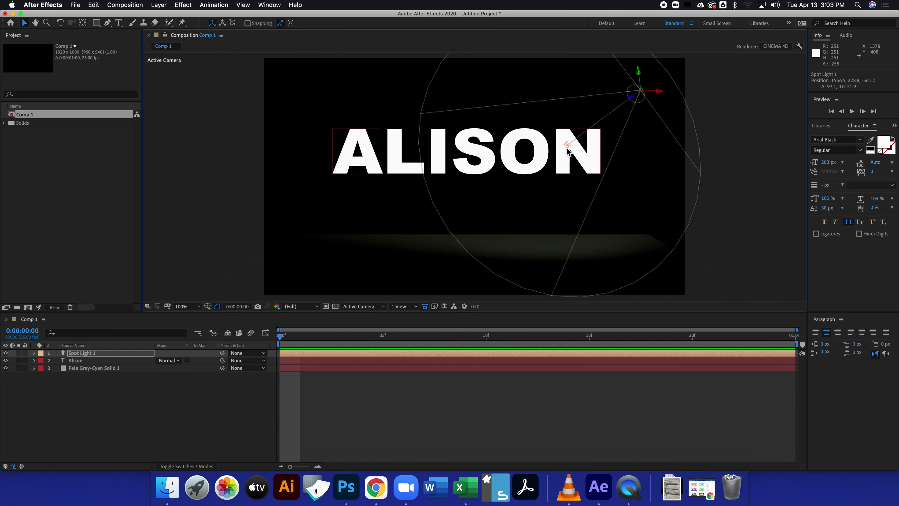
drag(567, 151, 538, 154)
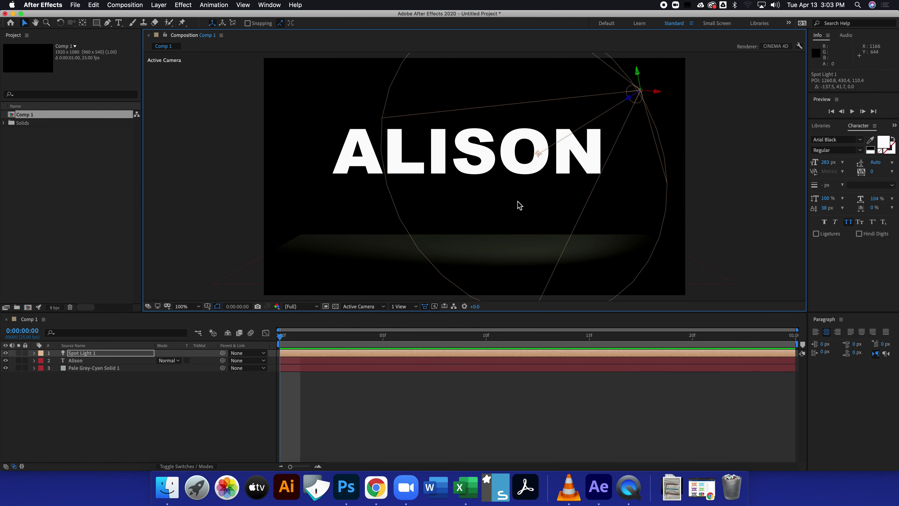
Add Camera 1 with the 50mm preset, then expand and select the Alison layer.
click(161, 5)
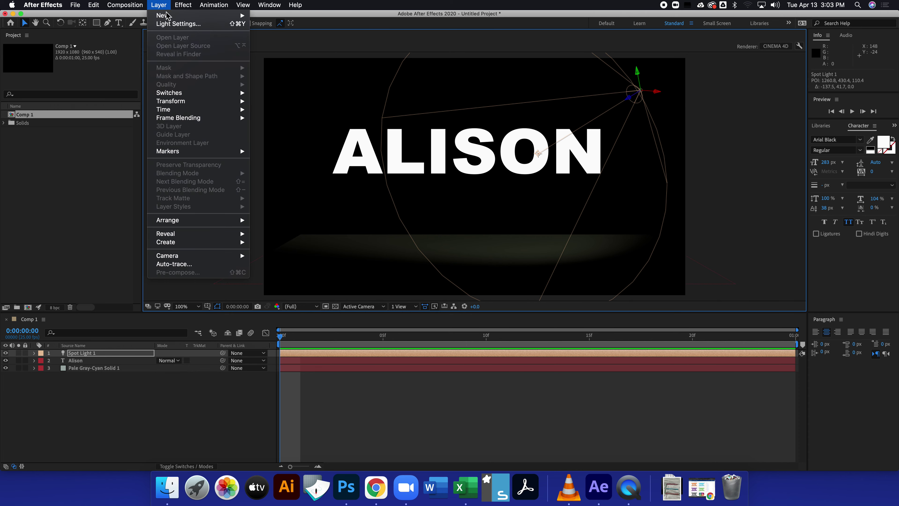
mouse_move(166, 16)
click(294, 43)
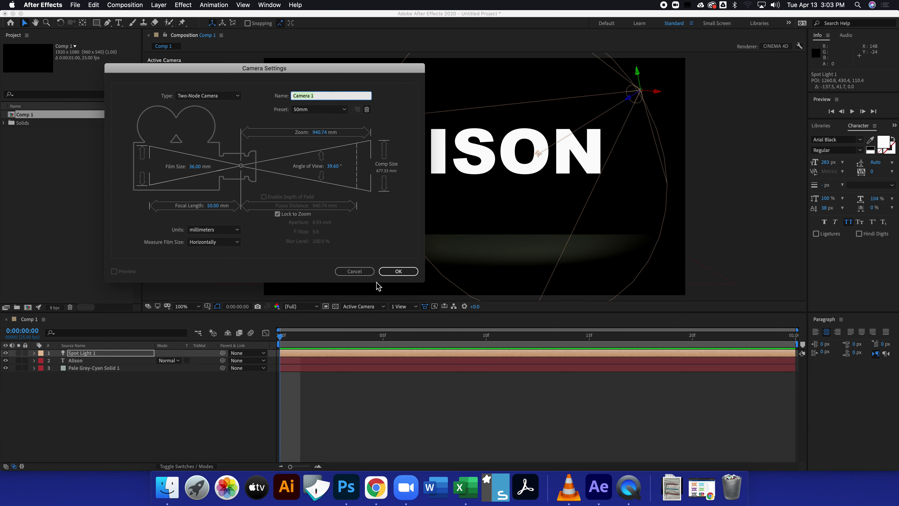
click(395, 272)
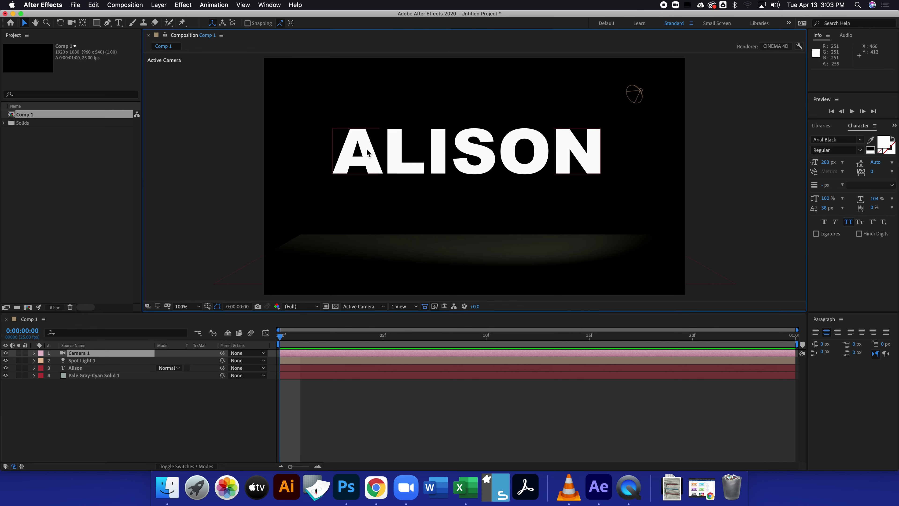
click(34, 368)
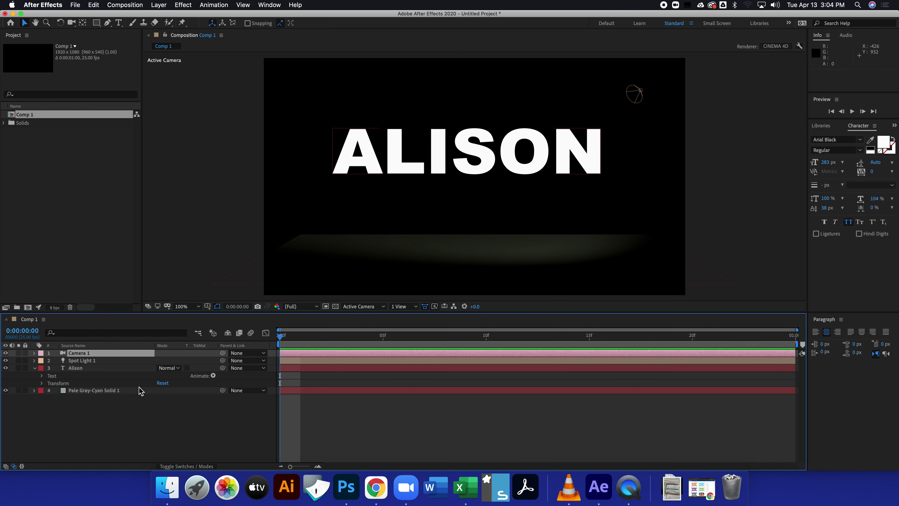
click(92, 368)
Make ALISON a 3D layer with Angular bevel, bevel depth 8.3 and extrusion depth 50.
right_click(96, 368)
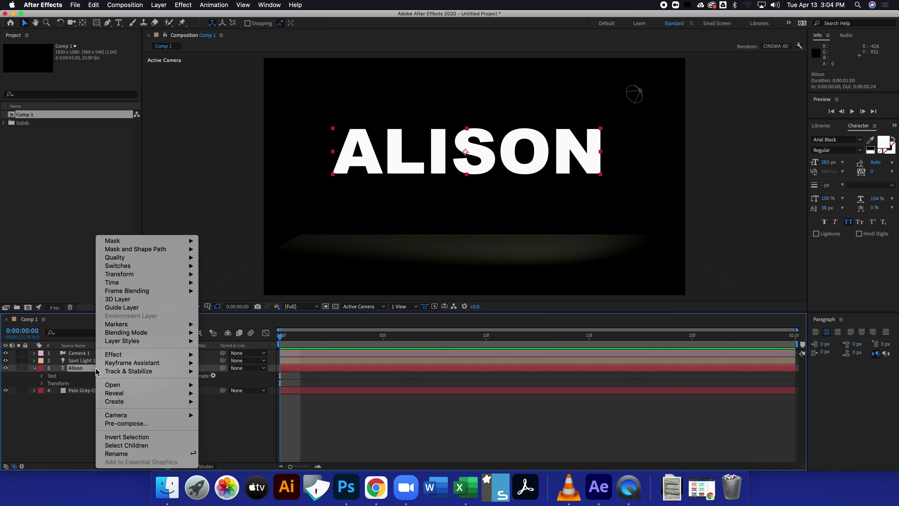
click(117, 298)
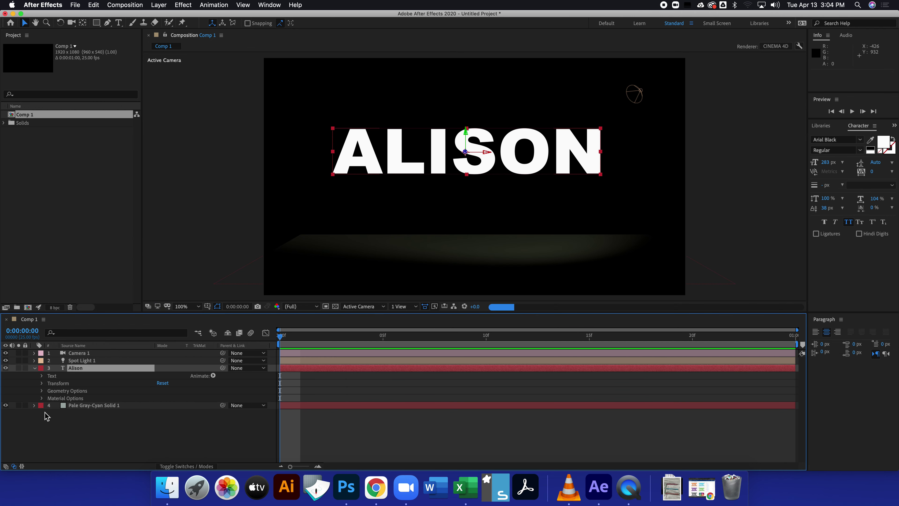
click(41, 390)
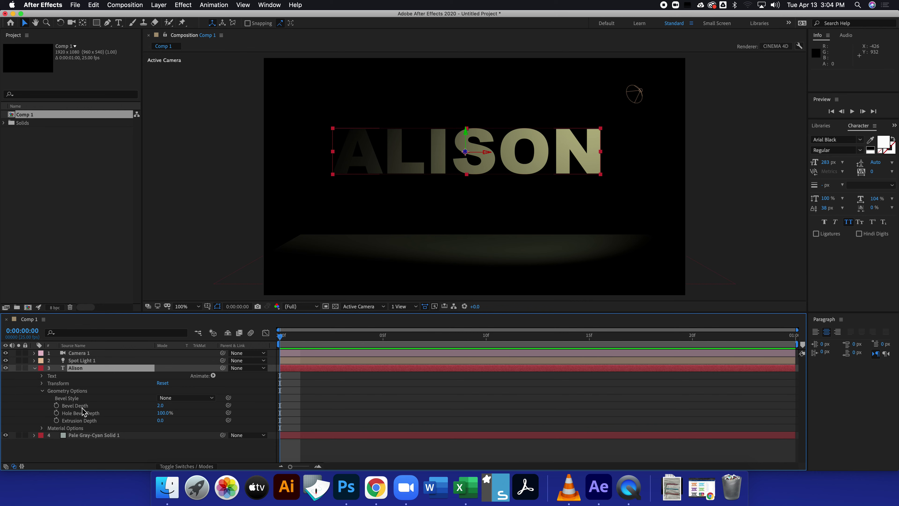
click(162, 397)
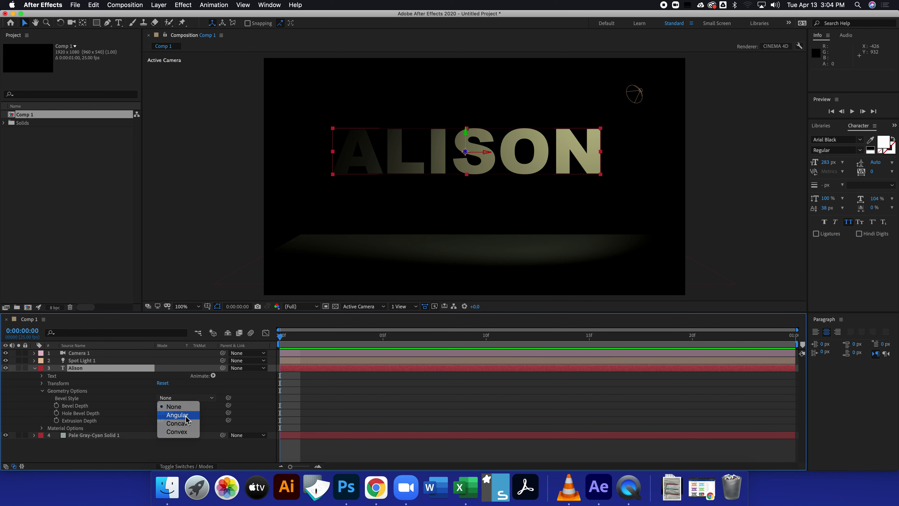
click(187, 416)
click(167, 405)
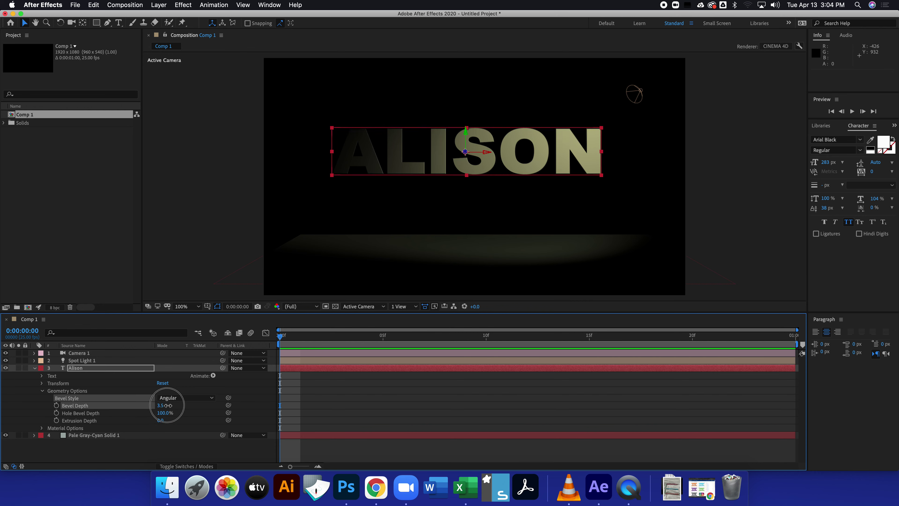
drag(167, 405, 200, 406)
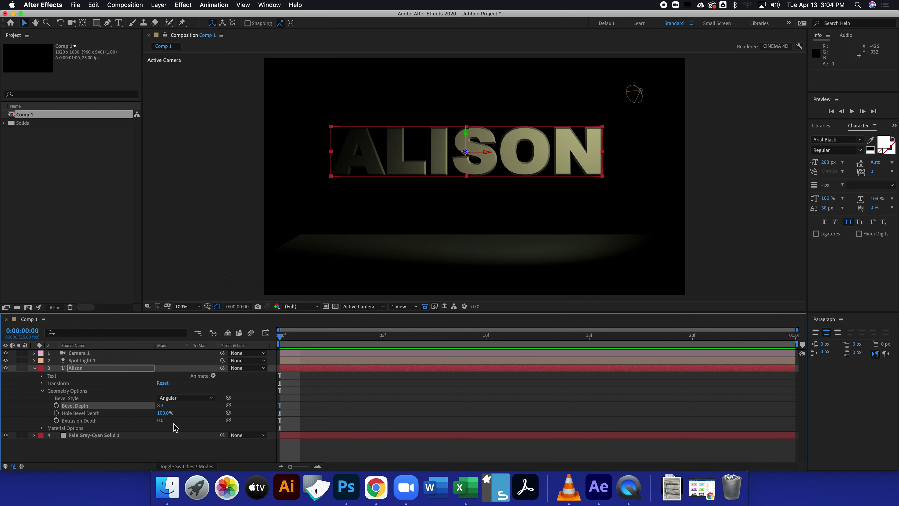
mouse_move(161, 421)
mouse_down()
mouse_move(192, 424)
mouse_move(176, 423)
mouse_up()
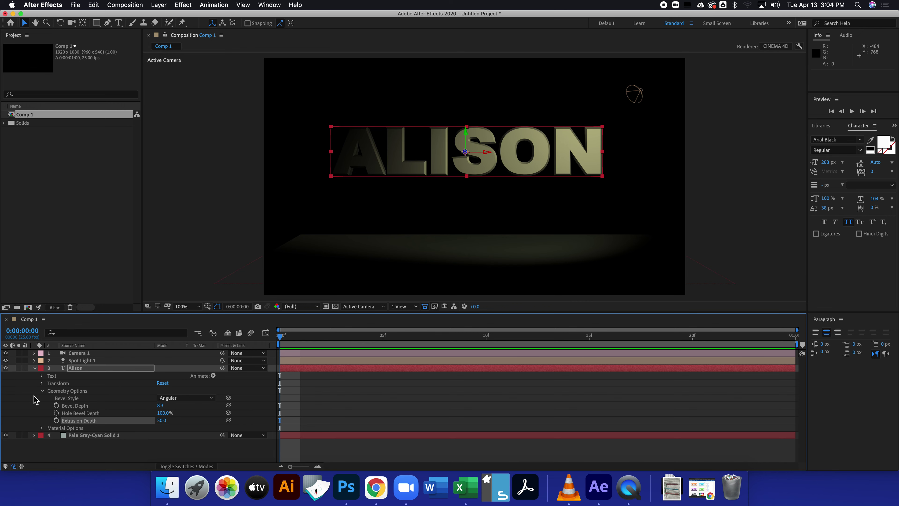
click(41, 391)
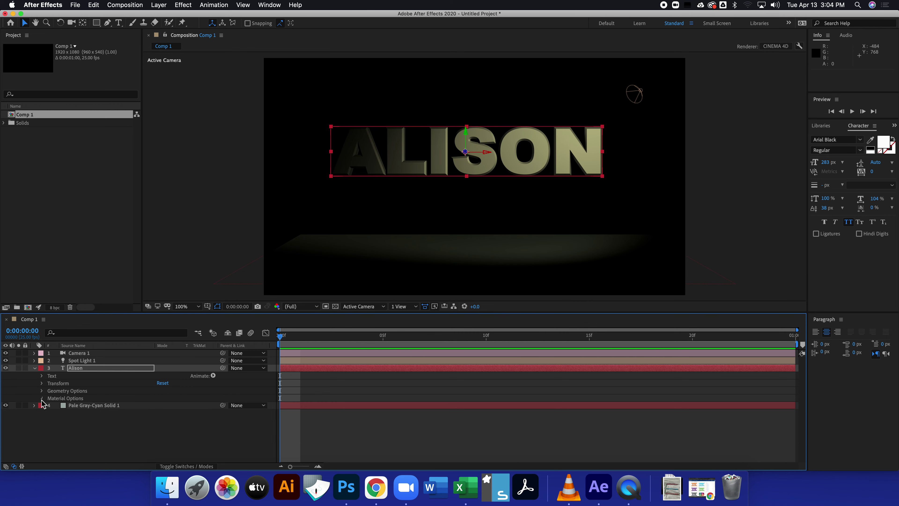
Turn on Casts Shadows for ALISON, leaving reflection intensity at 0%.
click(41, 399)
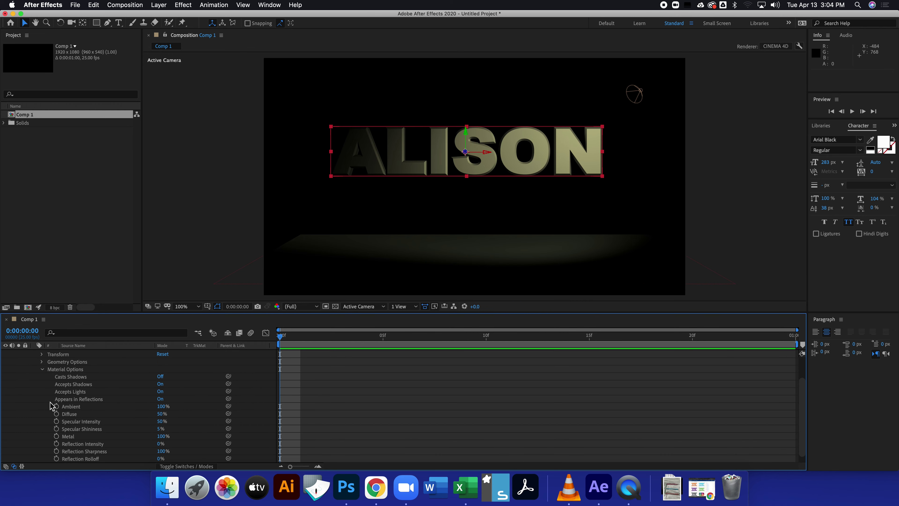
click(160, 376)
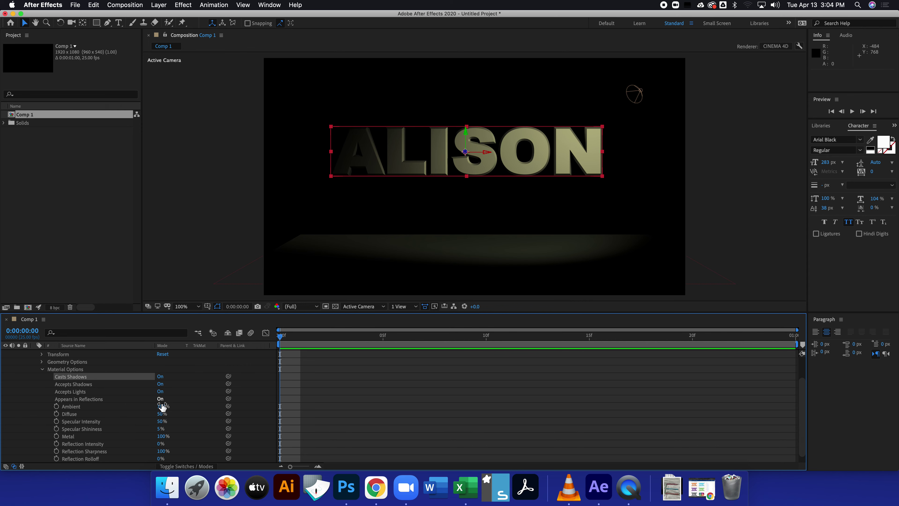
scroll(153, 413, down, 1)
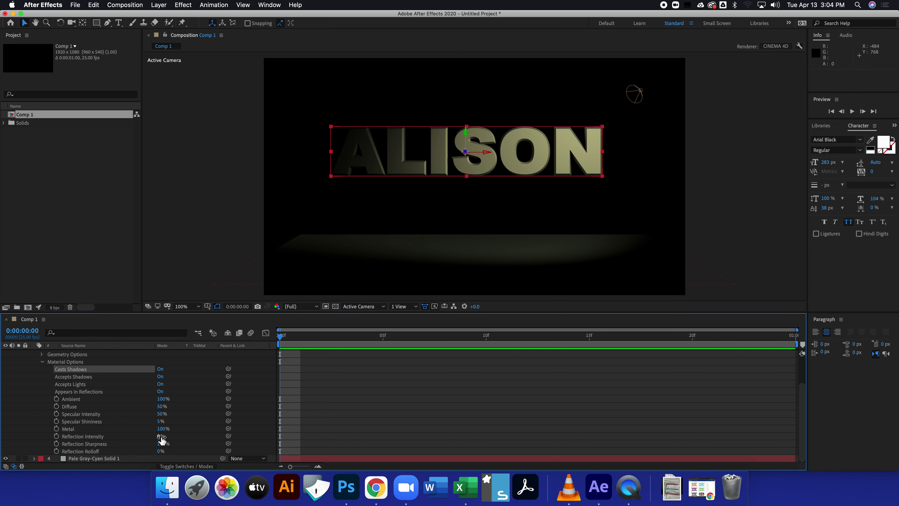
drag(162, 436, 187, 440)
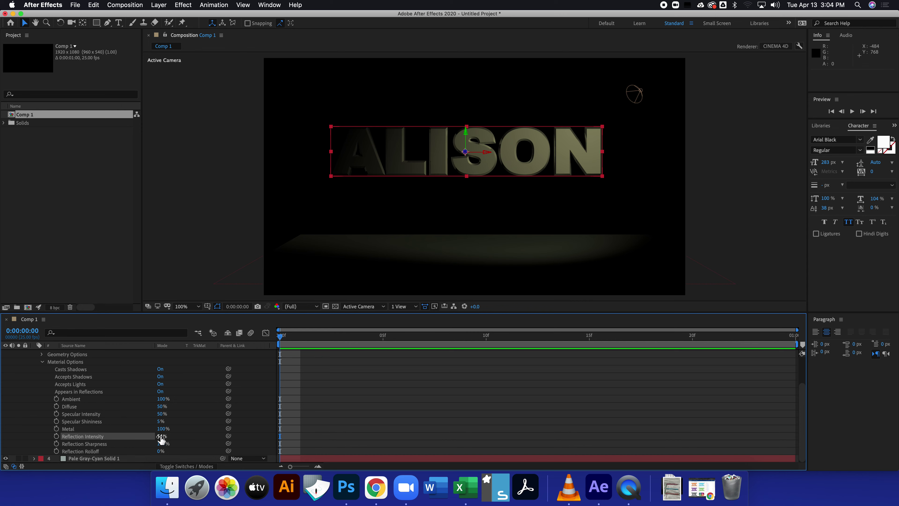
drag(161, 439, 119, 445)
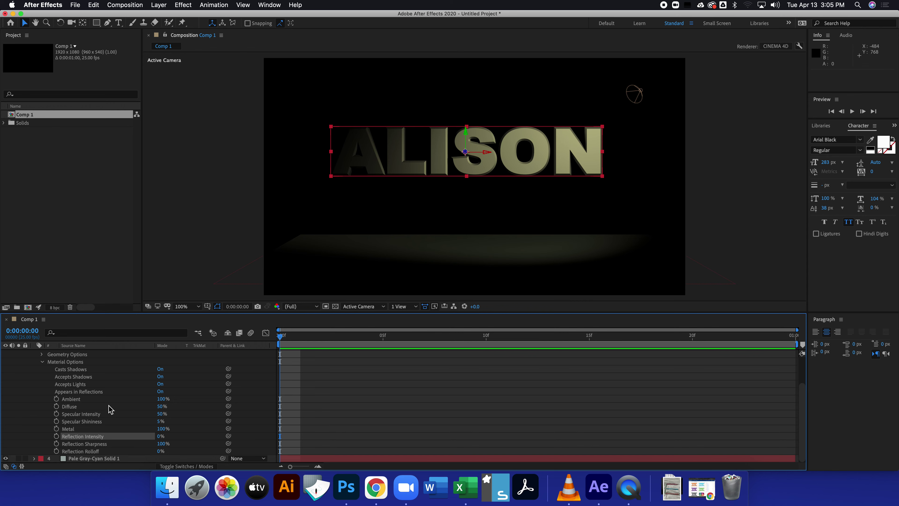
click(42, 361)
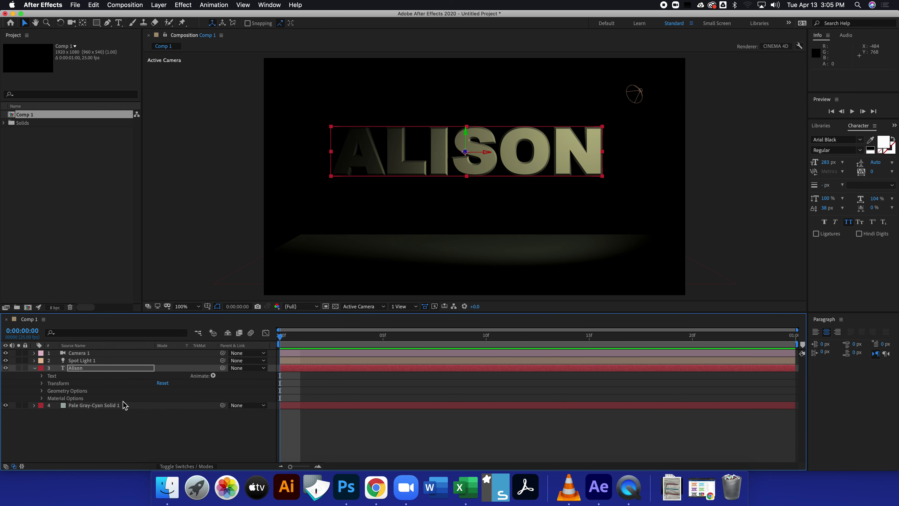
Set a 0x+0.0° Y Rotation keyframe on the Alison layer at frame 0.
click(34, 368)
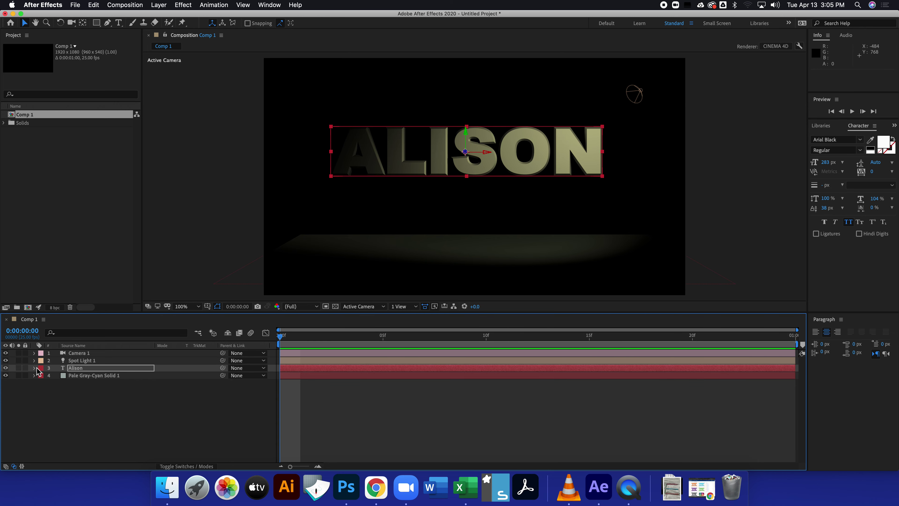
click(35, 368)
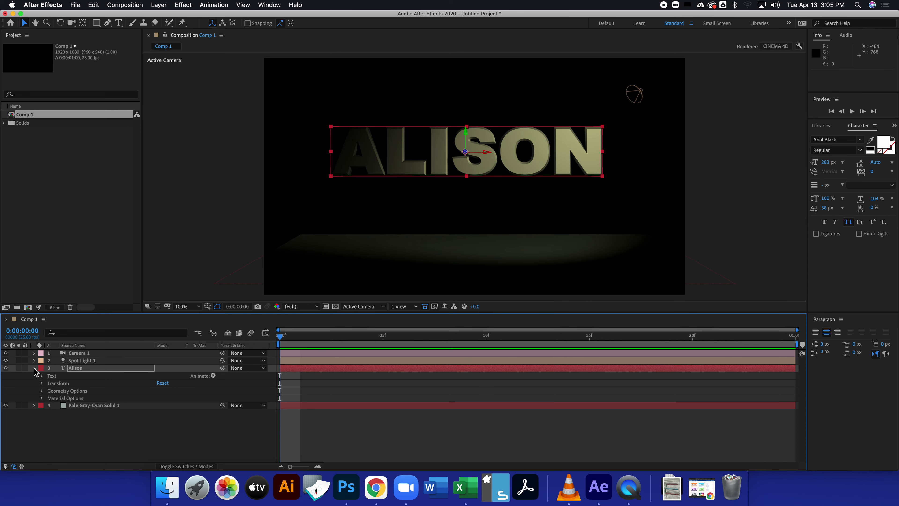
click(42, 383)
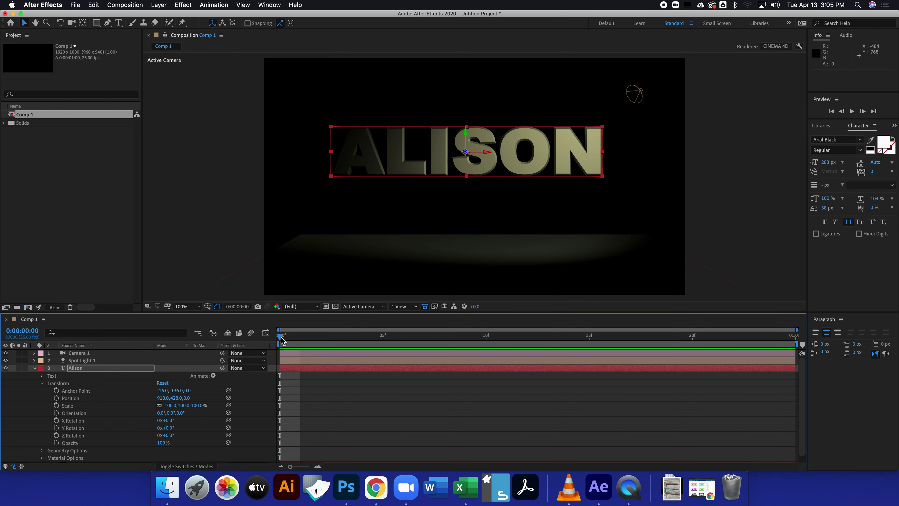
drag(282, 340, 302, 341)
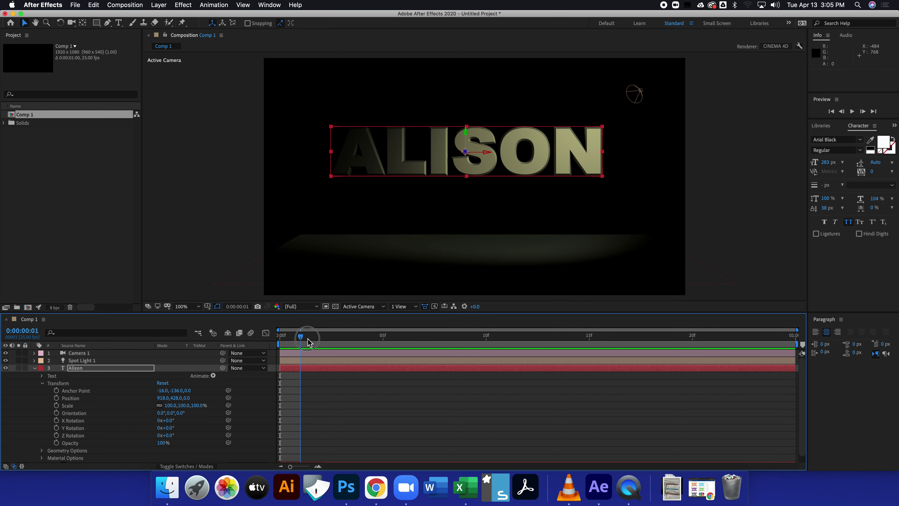
drag(307, 342, 279, 364)
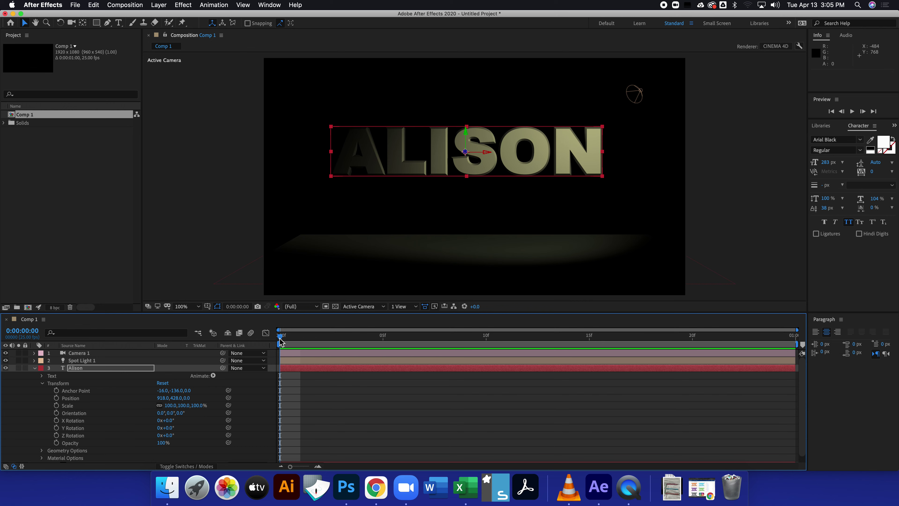
click(285, 400)
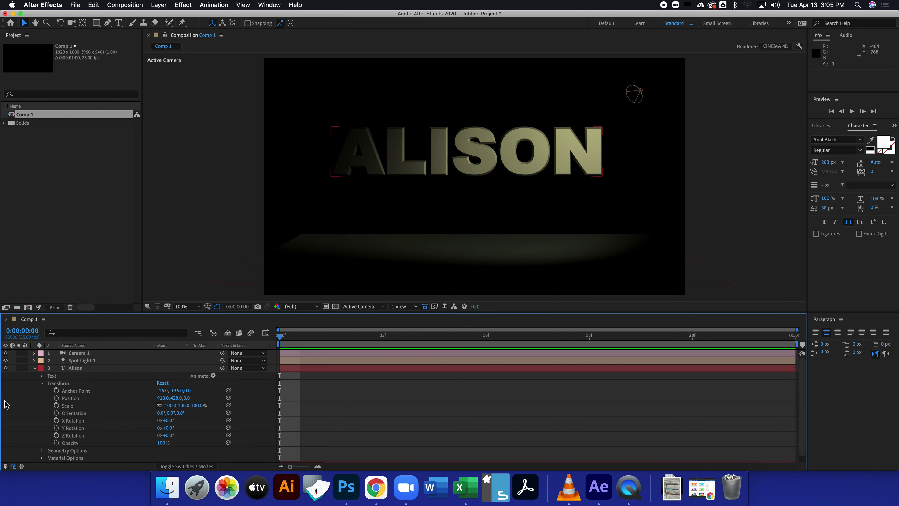
click(56, 428)
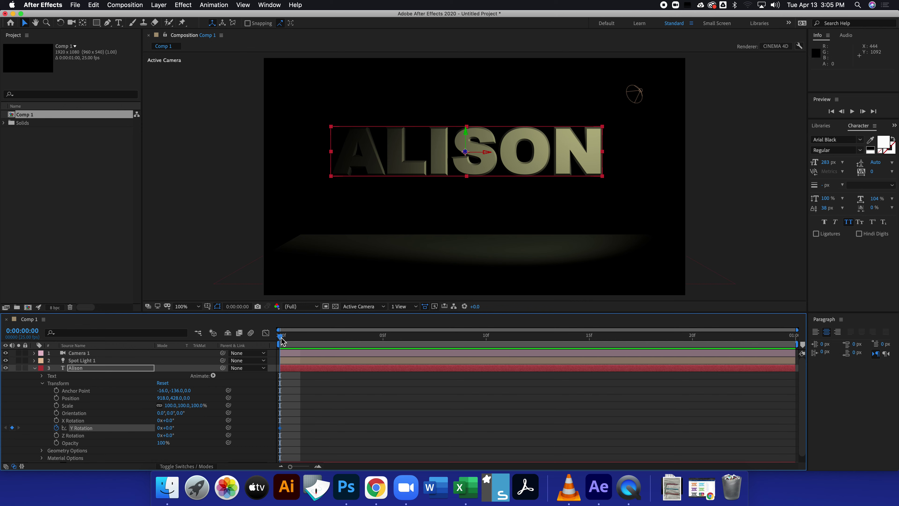
Add a 1x+0.0° Y Rotation keyframe at frame 24 and scrub back through the spin.
drag(281, 340, 823, 345)
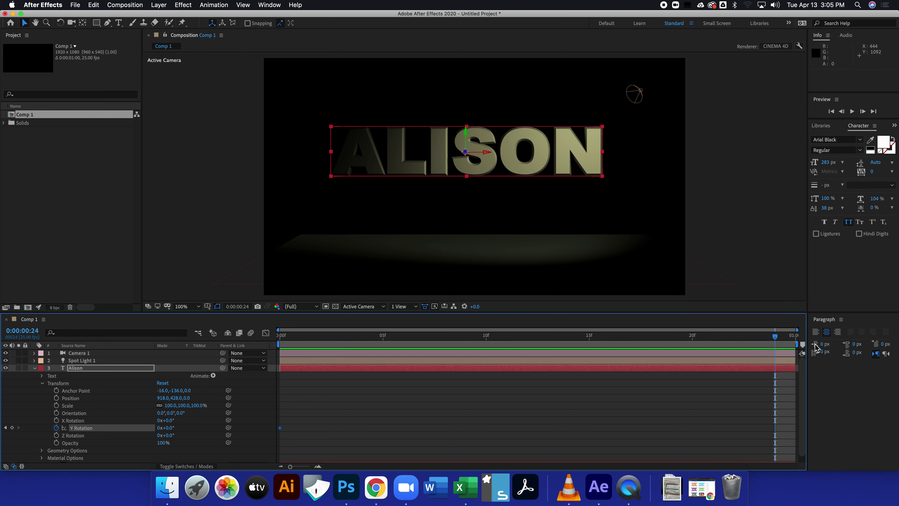
click(161, 428)
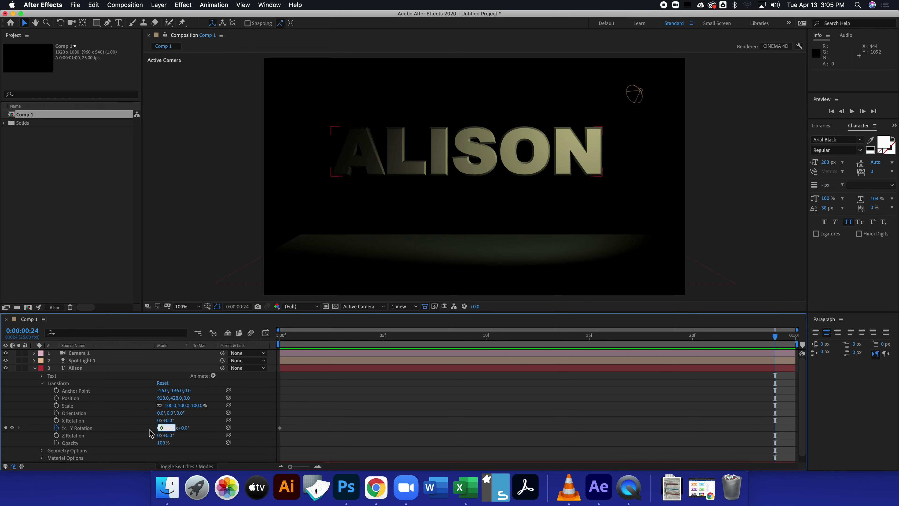
text(1)
key(Return)
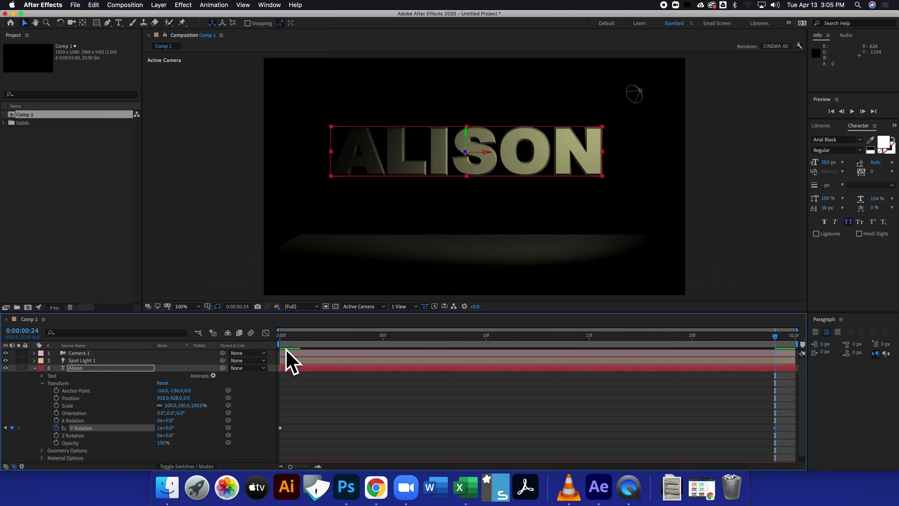
drag(774, 339, 211, 331)
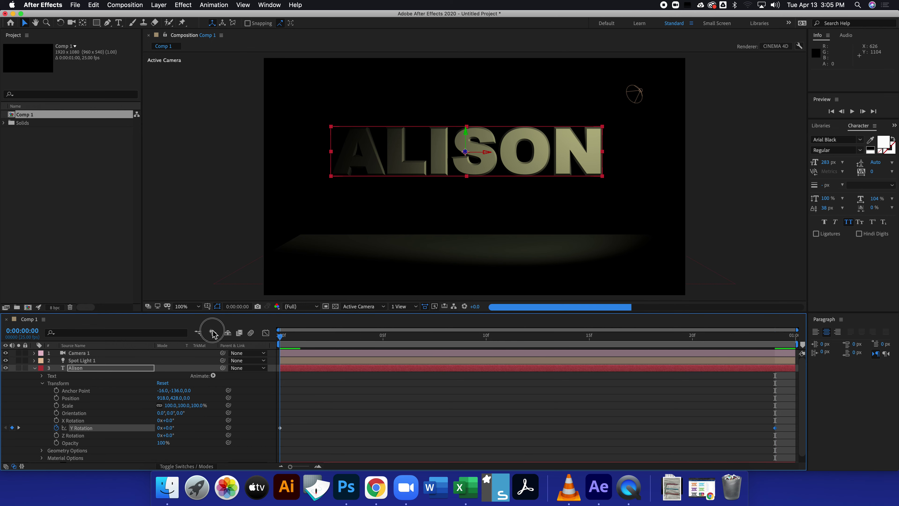
Preview the one-turn spin, return to frame 0, and collapse the Alison layer.
click(851, 112)
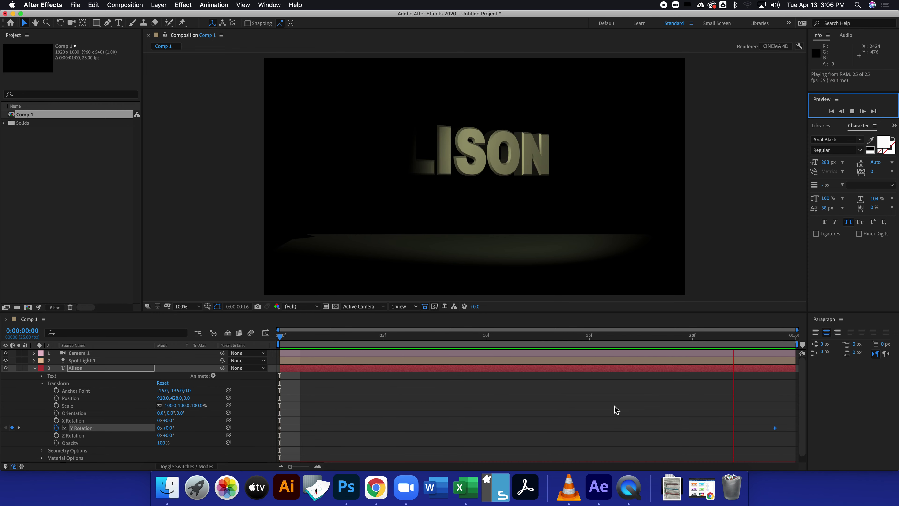
click(853, 111)
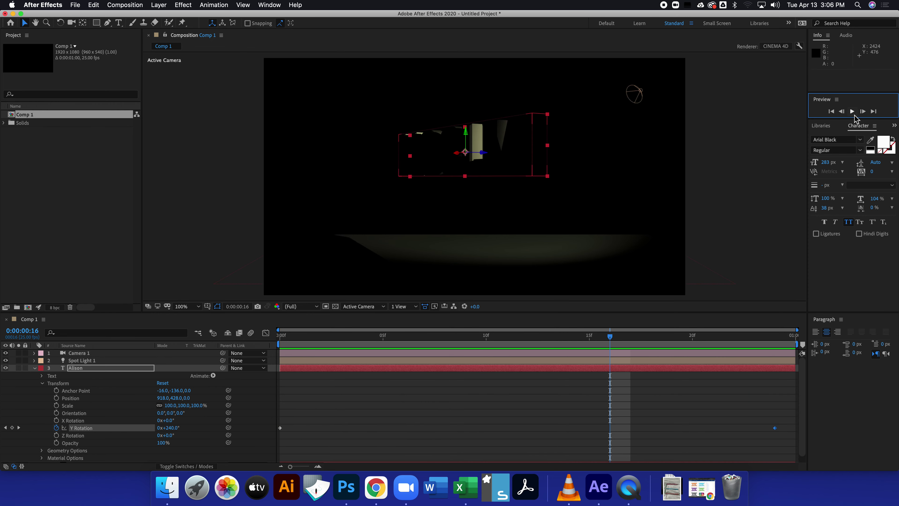
click(831, 111)
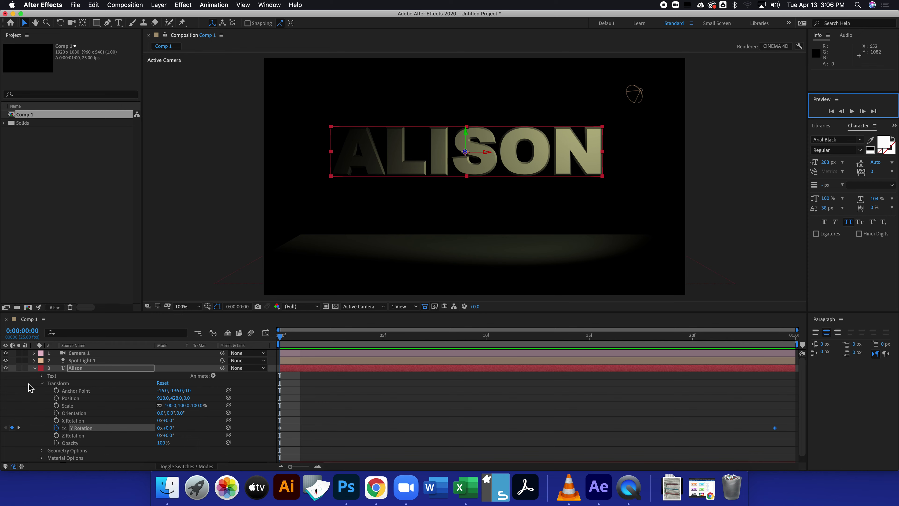
click(34, 368)
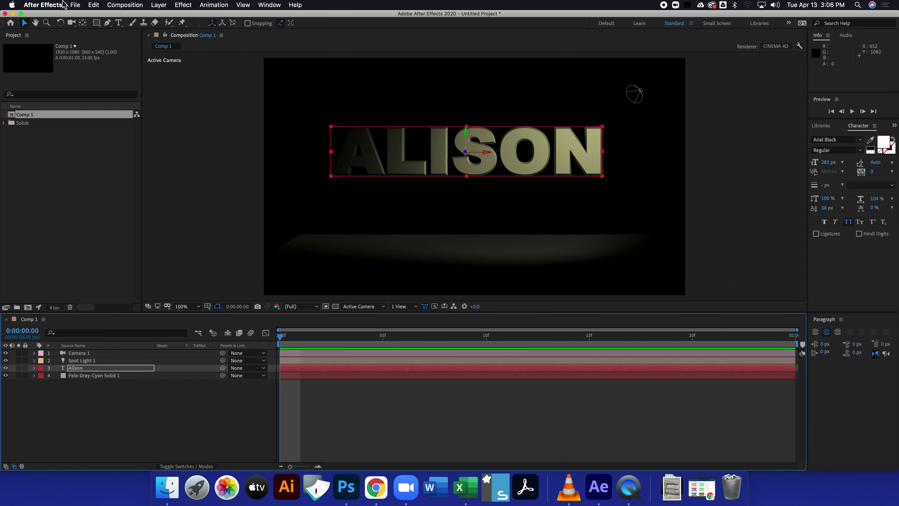
Save the project as Alison 3D.aep in the Documents folder.
click(76, 5)
click(95, 80)
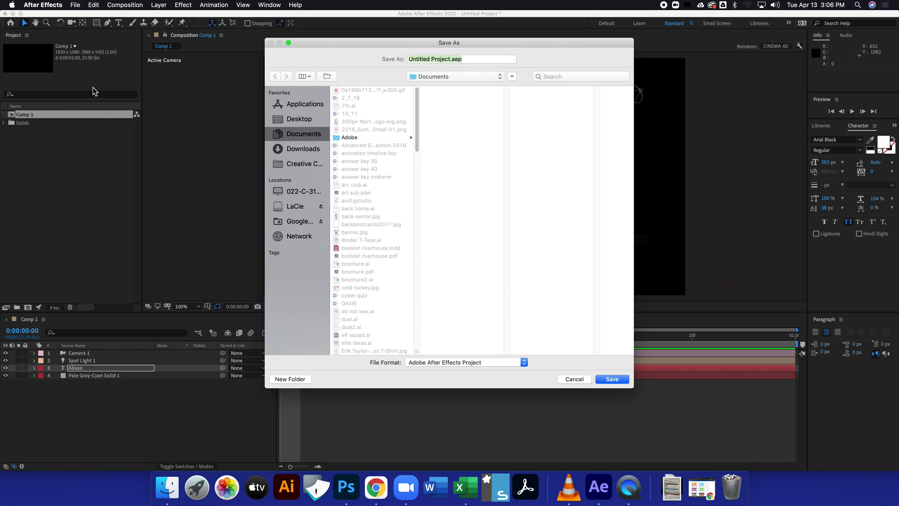
text(Alison 3D)
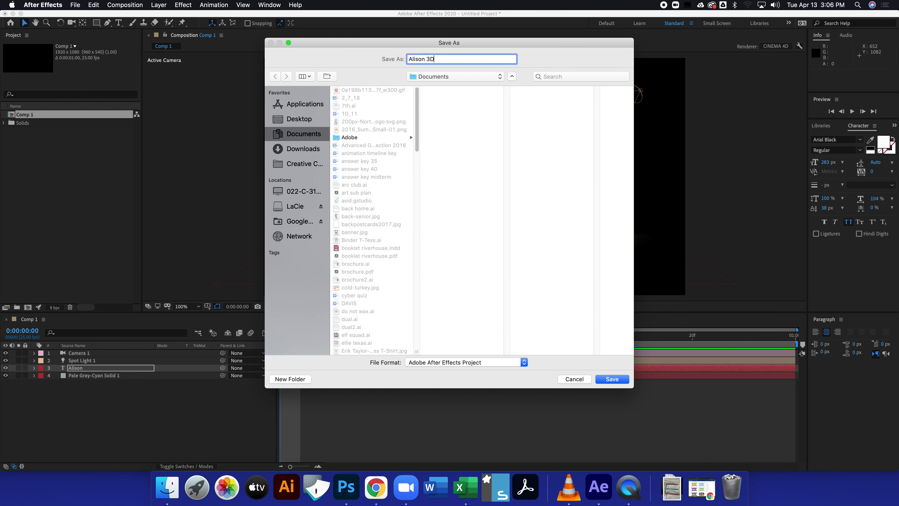
key(Return)
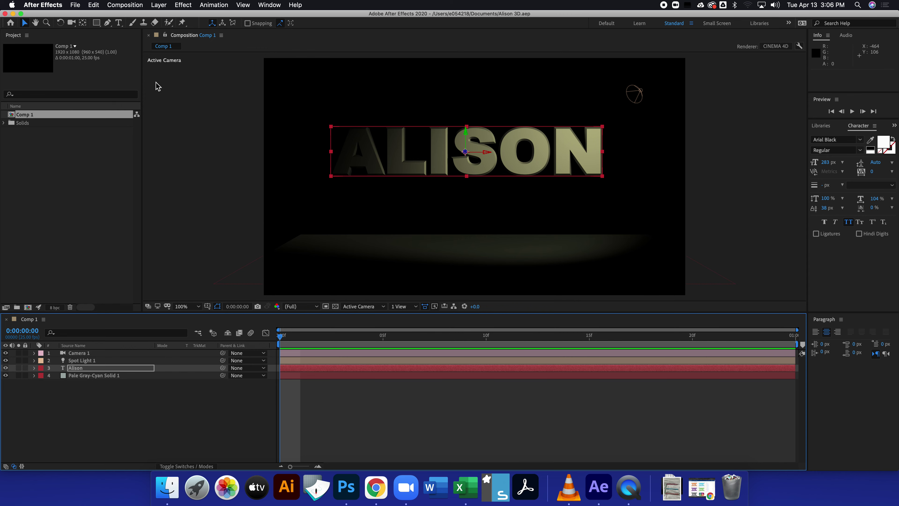
click(76, 5)
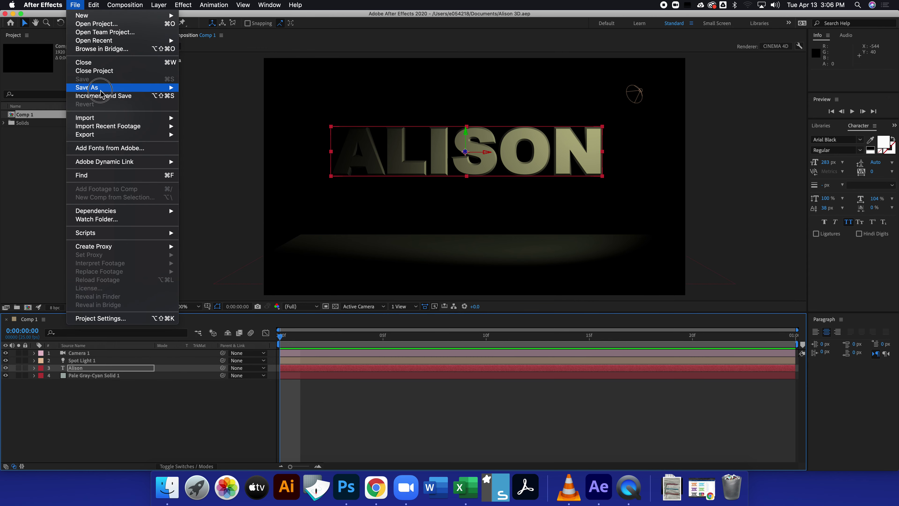
Queue Comp 1 for rendering, with output to a file named Alison 3D.mov.
mouse_move(104, 138)
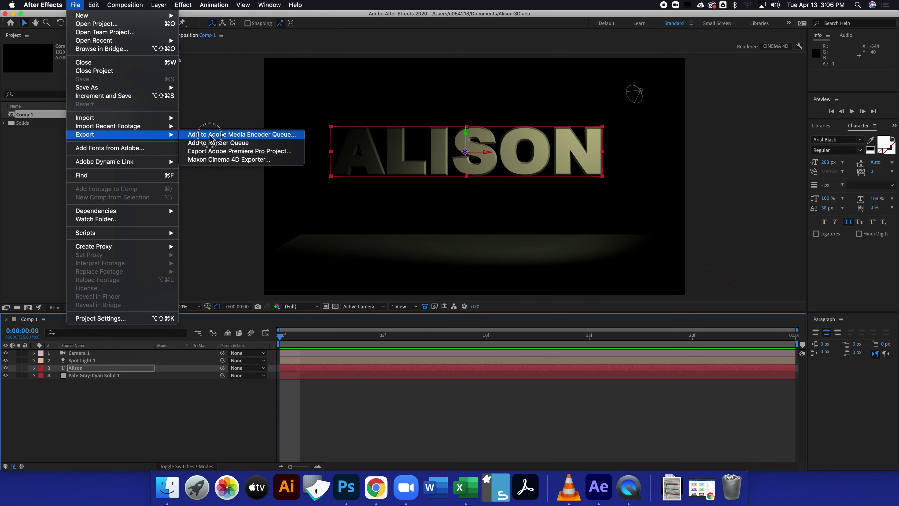
click(216, 147)
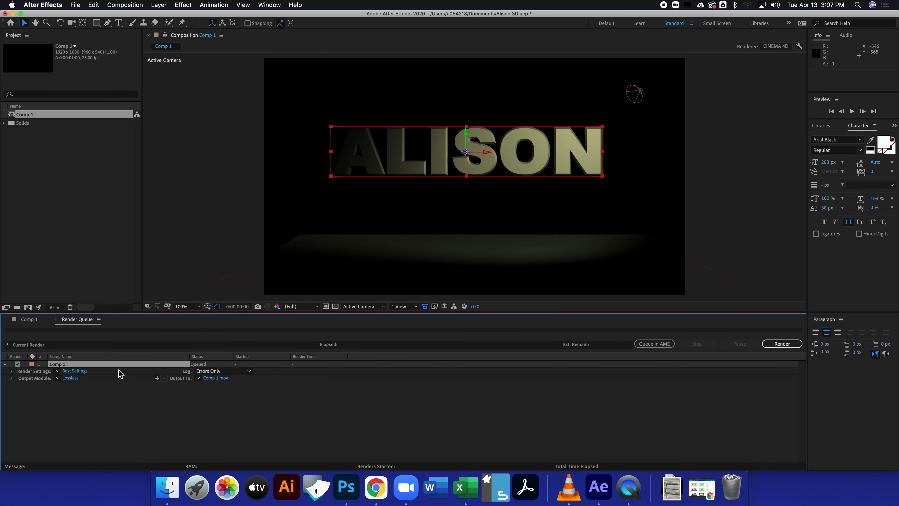
click(214, 378)
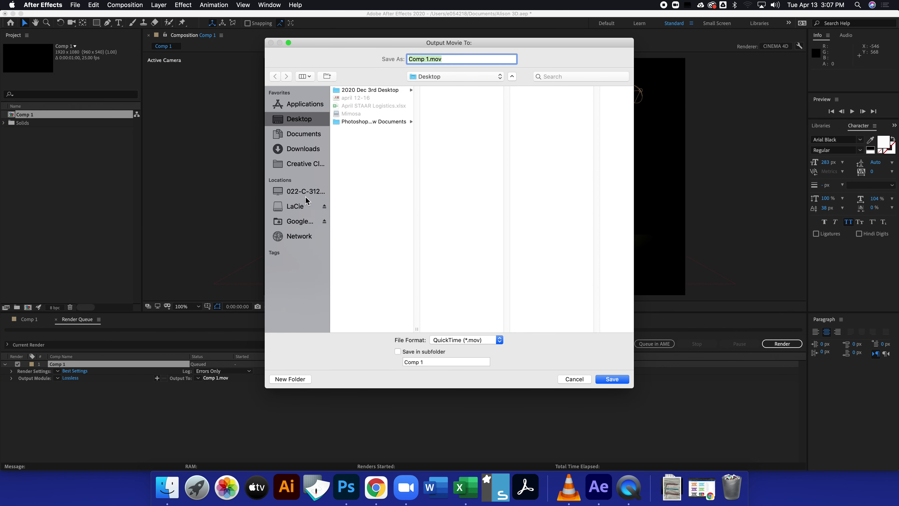
text(Alison 3D)
click(621, 380)
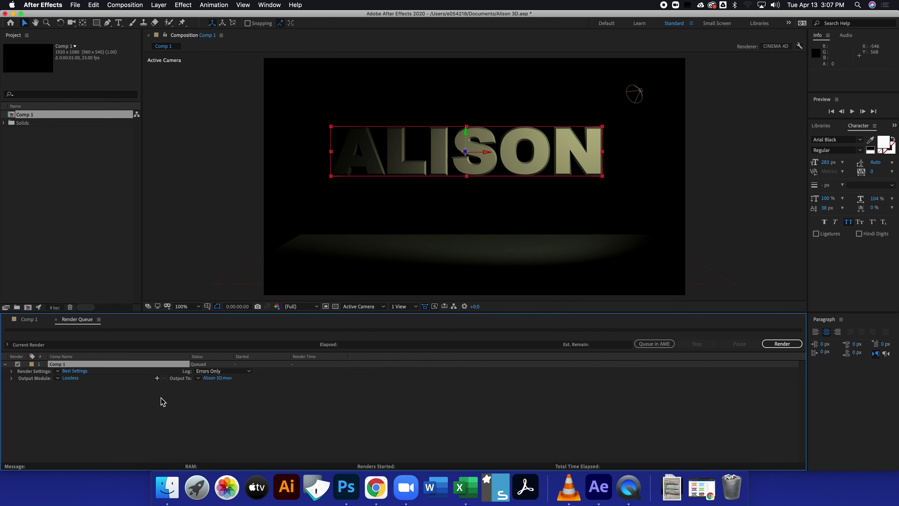
Render the queued Comp 1 to Alison 3D.mov, finishing in 2 seconds.
click(793, 346)
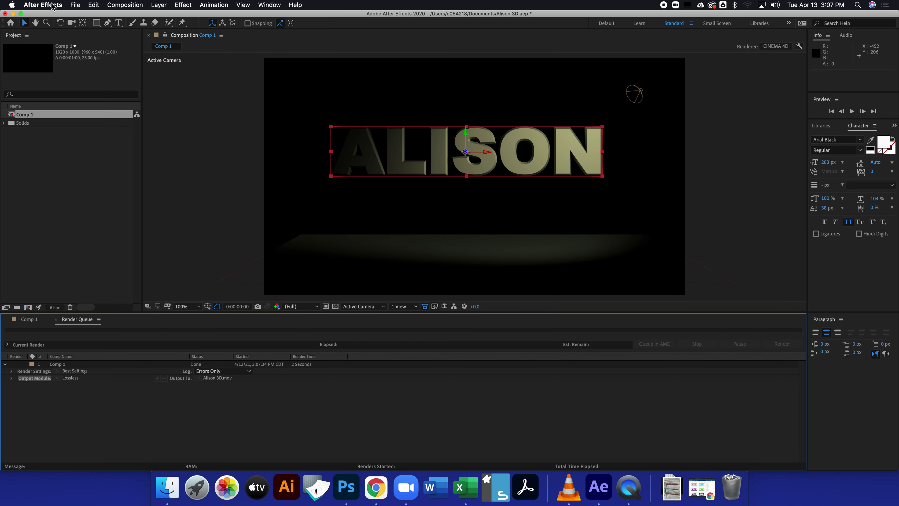
Try opening Alison 3D.mov from the desktop twice, dismiss the incompatibility errors, and return to After Effects.
click(13, 14)
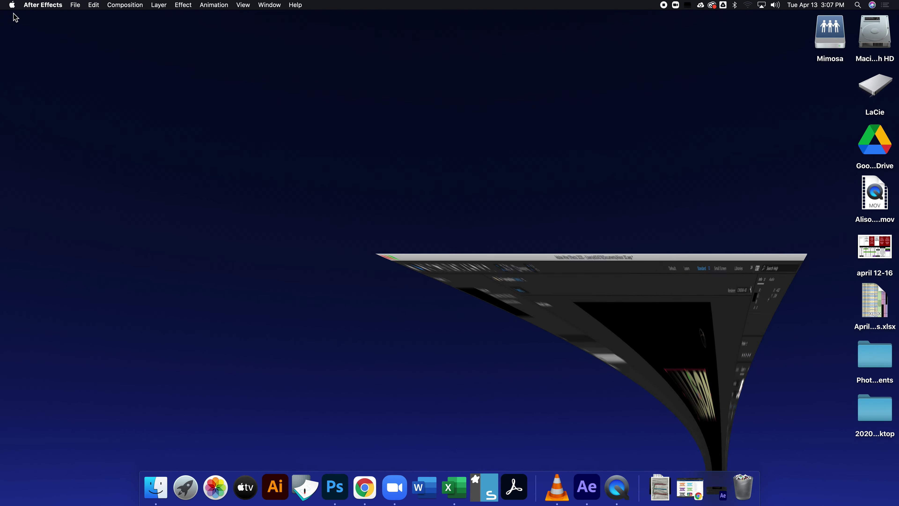
double_click(879, 203)
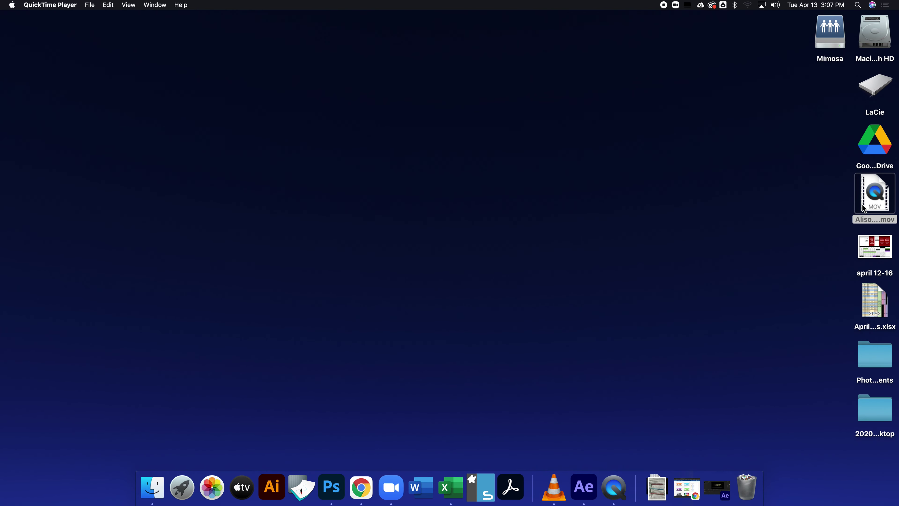
click(513, 164)
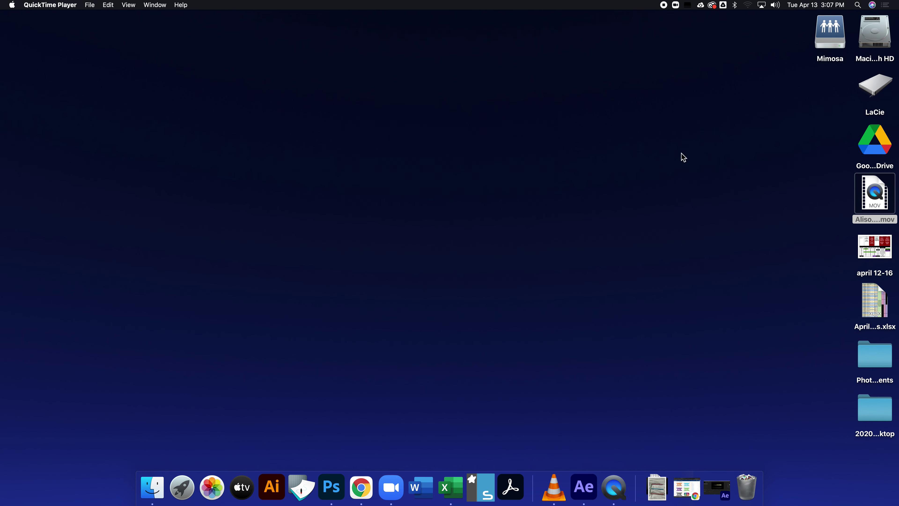
double_click(885, 187)
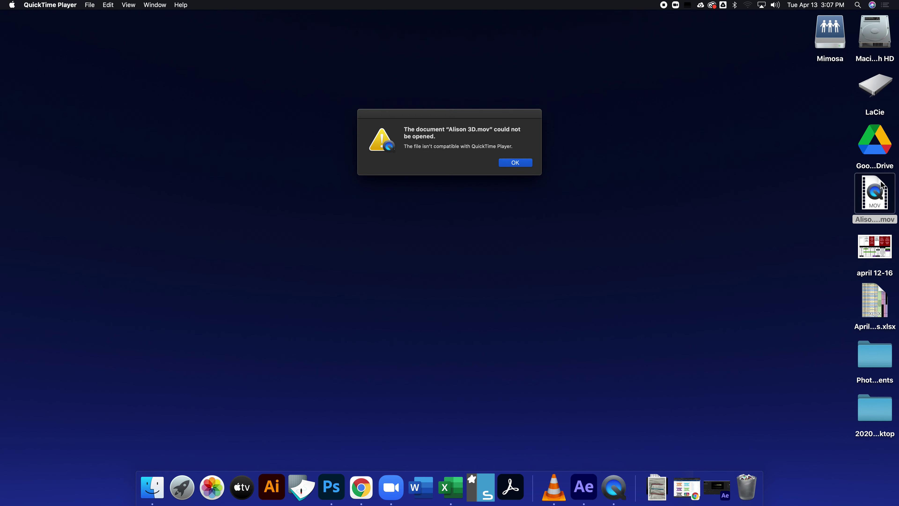
click(525, 164)
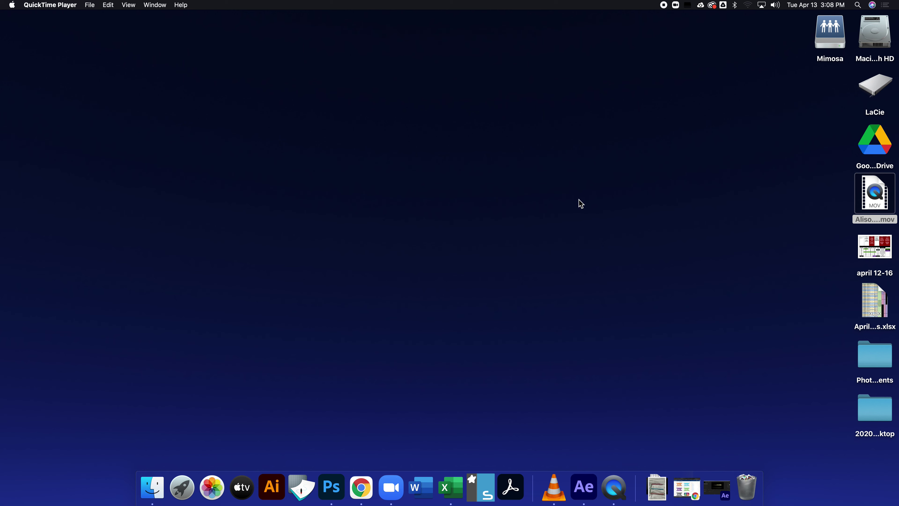
click(717, 488)
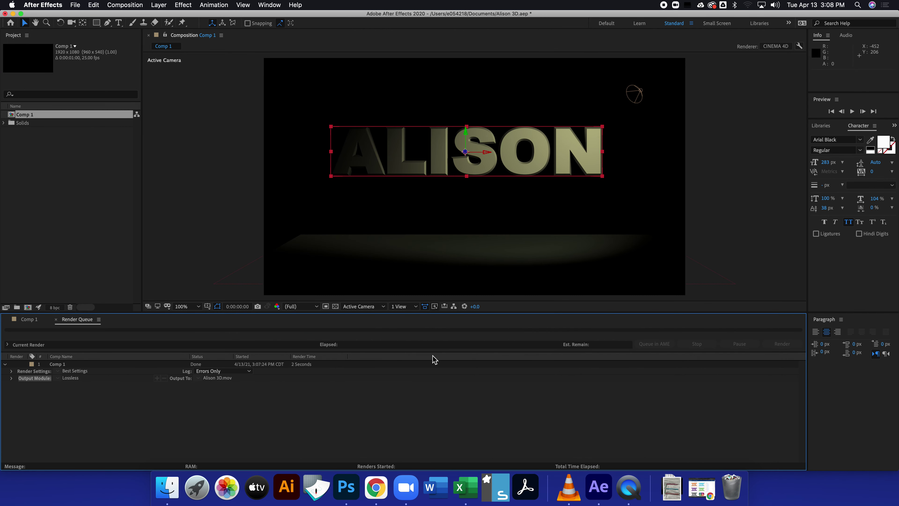
Start a new project, saving Alison 3D.aep before it closes.
click(75, 5)
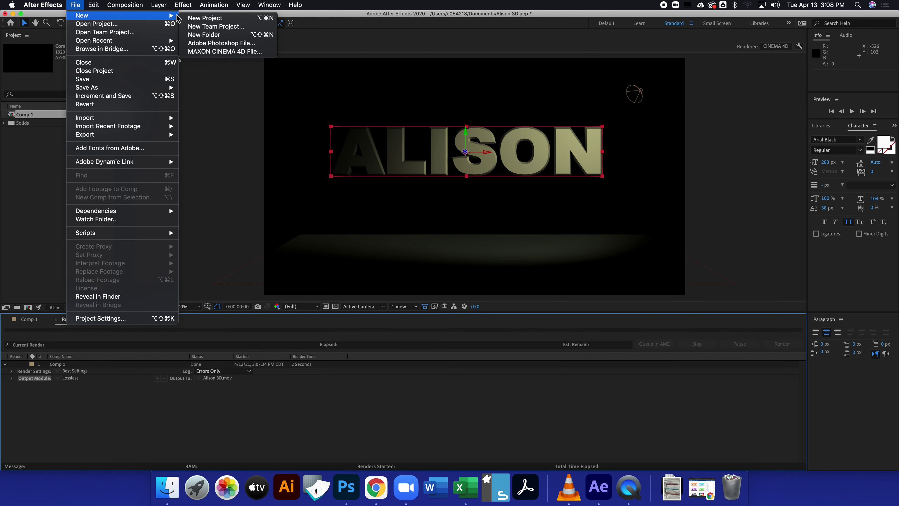
click(198, 16)
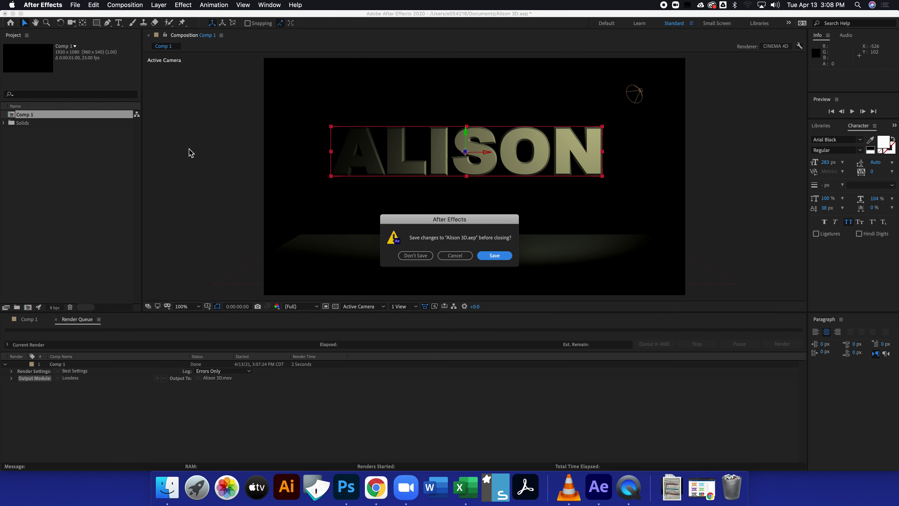
click(502, 256)
Check the new composition's 3D Renderer is CINEMA 4D, then cancel without creating it.
key(super+n)
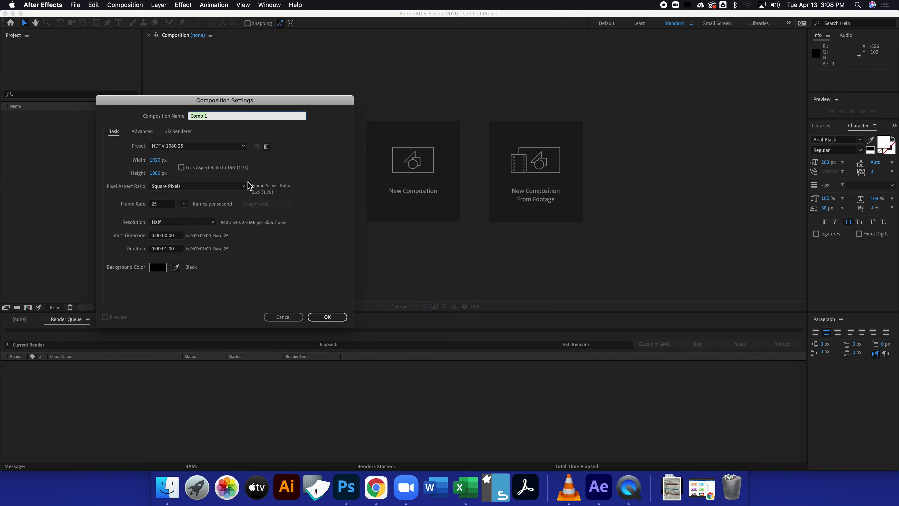
click(176, 133)
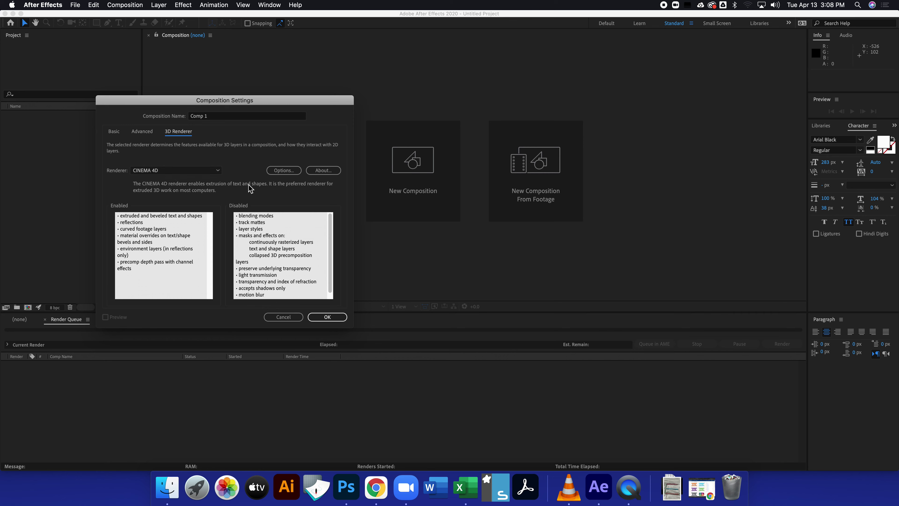
click(169, 171)
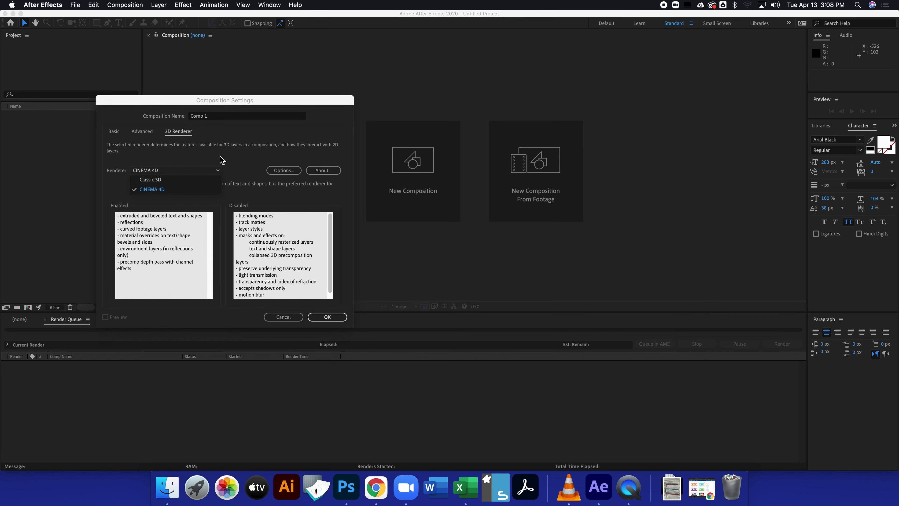
click(191, 190)
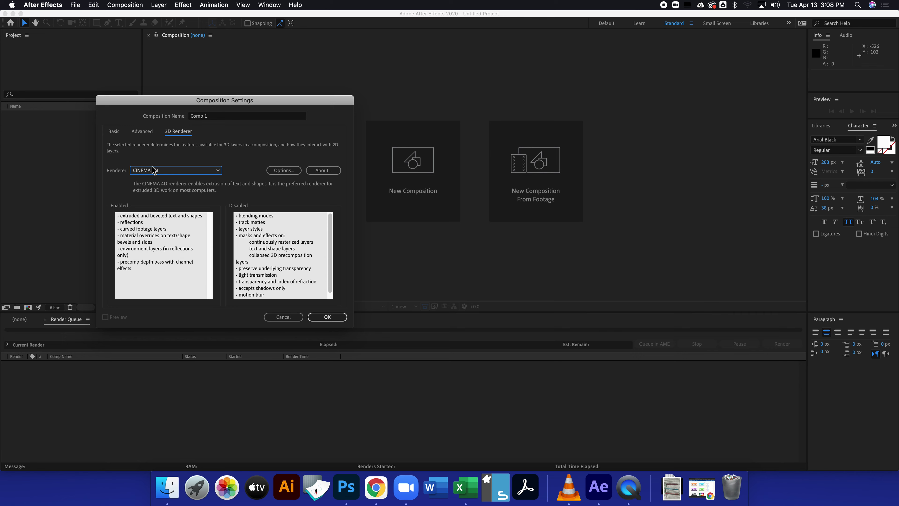
click(114, 133)
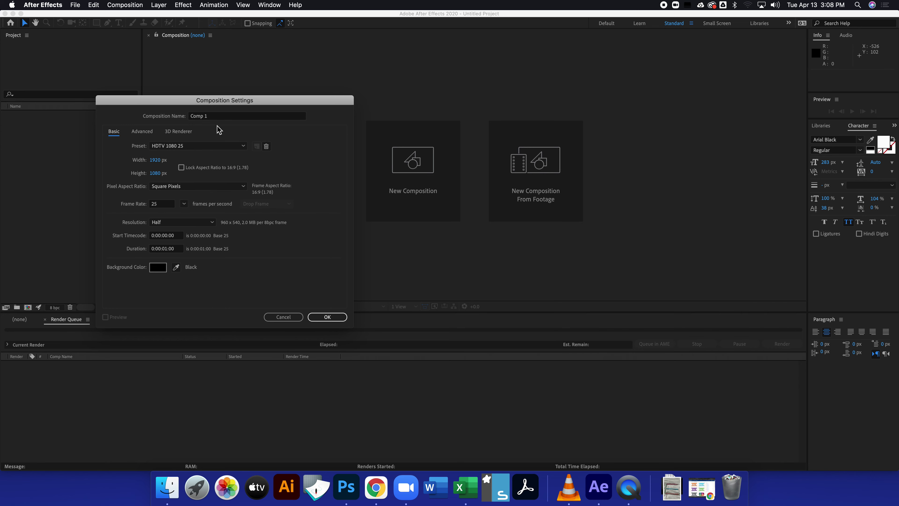
click(180, 136)
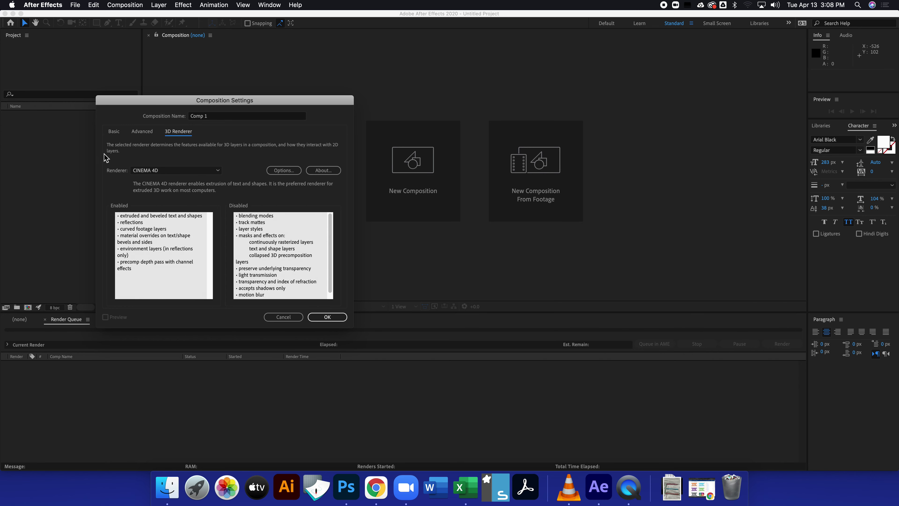
click(117, 132)
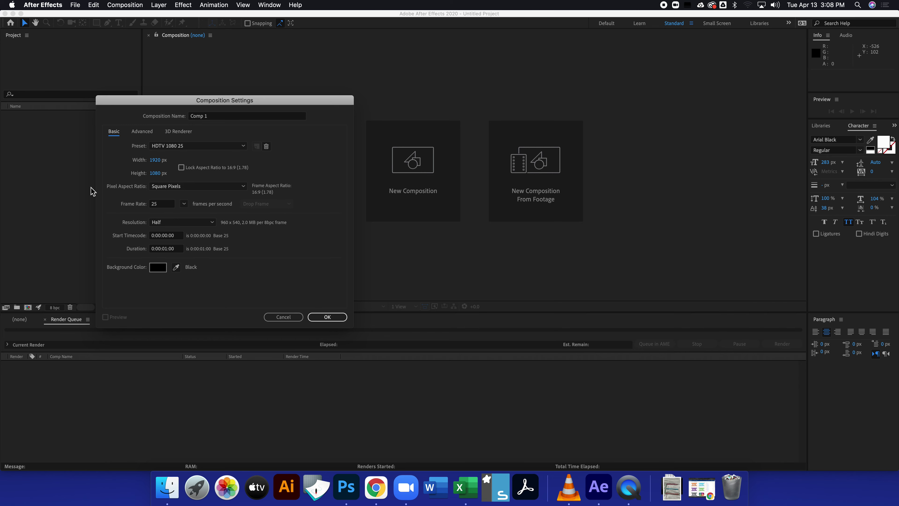
click(283, 316)
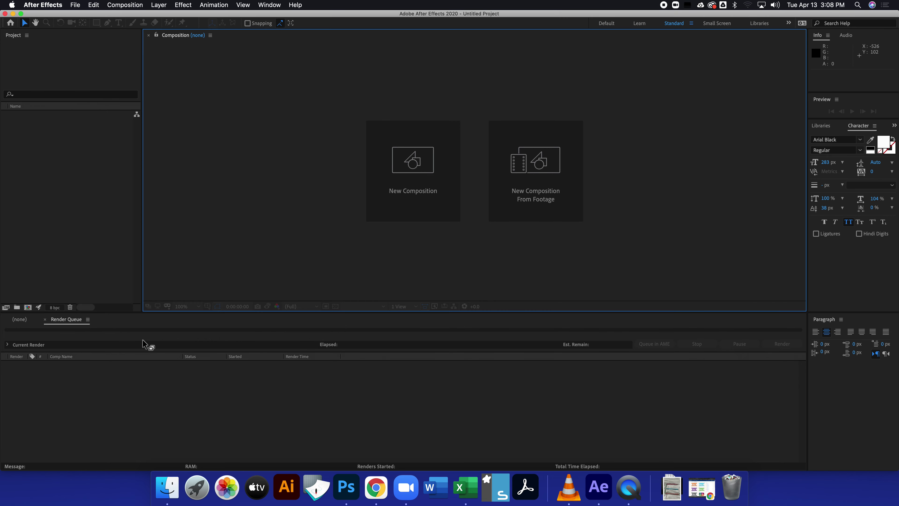